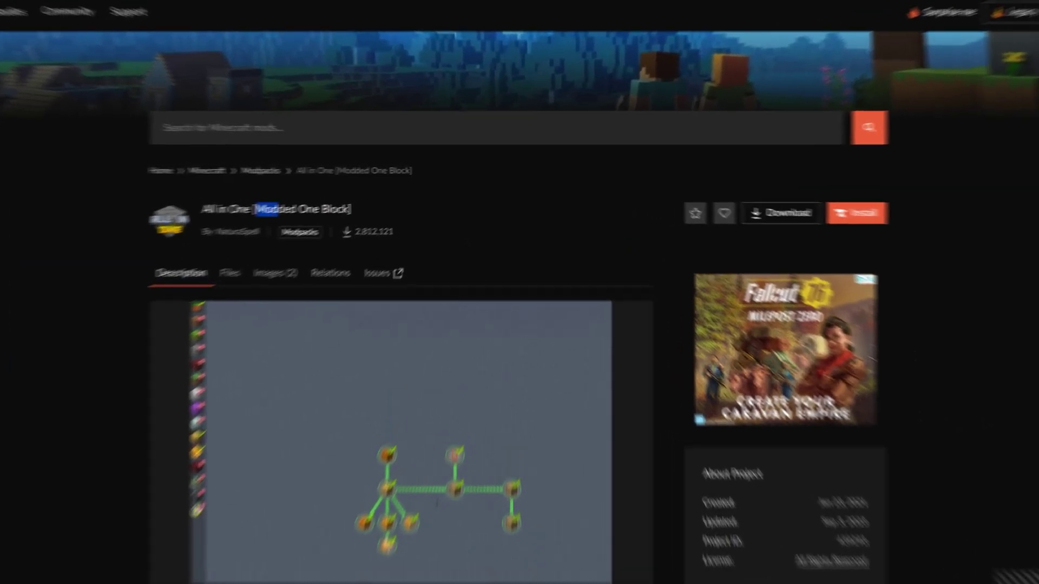
- Look through the All in One [Modded One Block] modpack page, reading its list of phases and the guaranteed-blocks description
drag(279, 212, 351, 215)
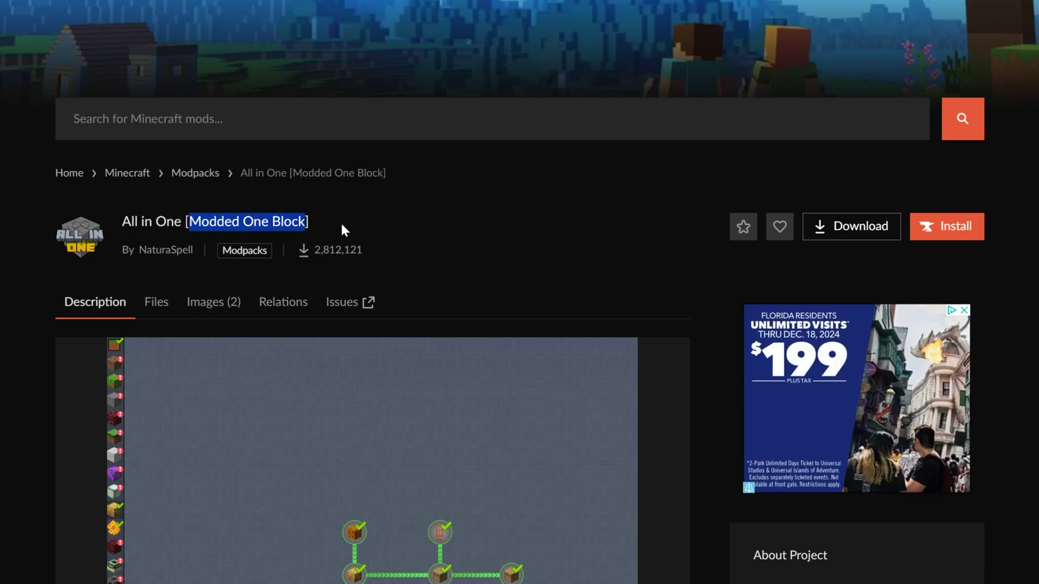
click(341, 224)
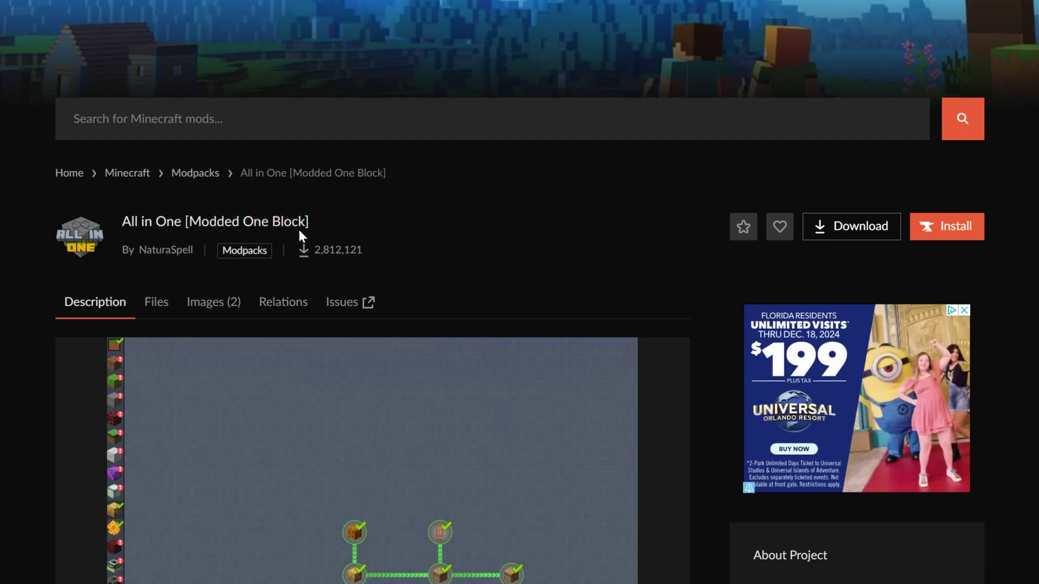
scroll(372, 225, down, 3)
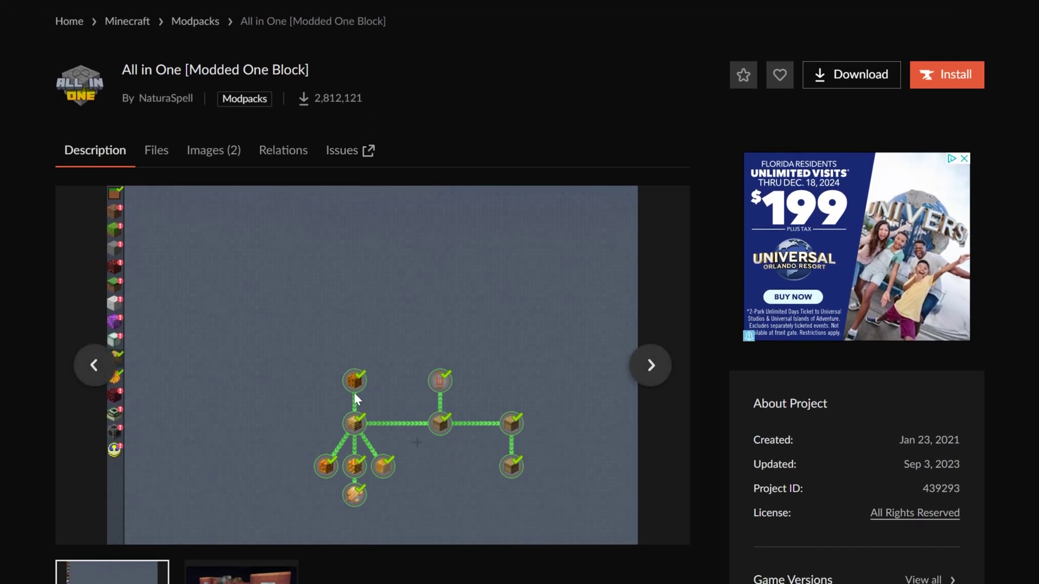
scroll(357, 395, down, 10)
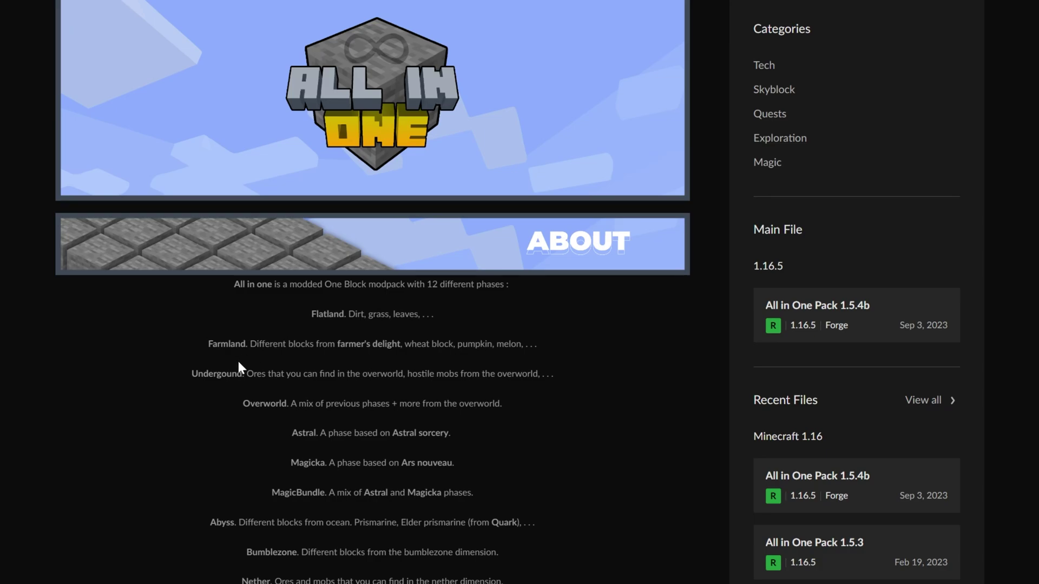
scroll(307, 371, down, 3)
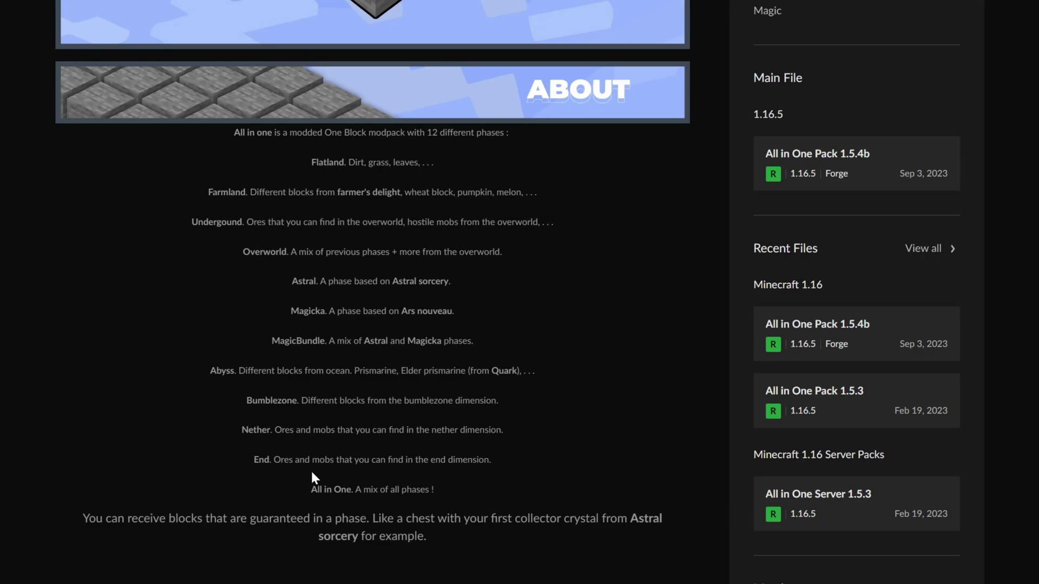
drag(234, 460, 349, 461)
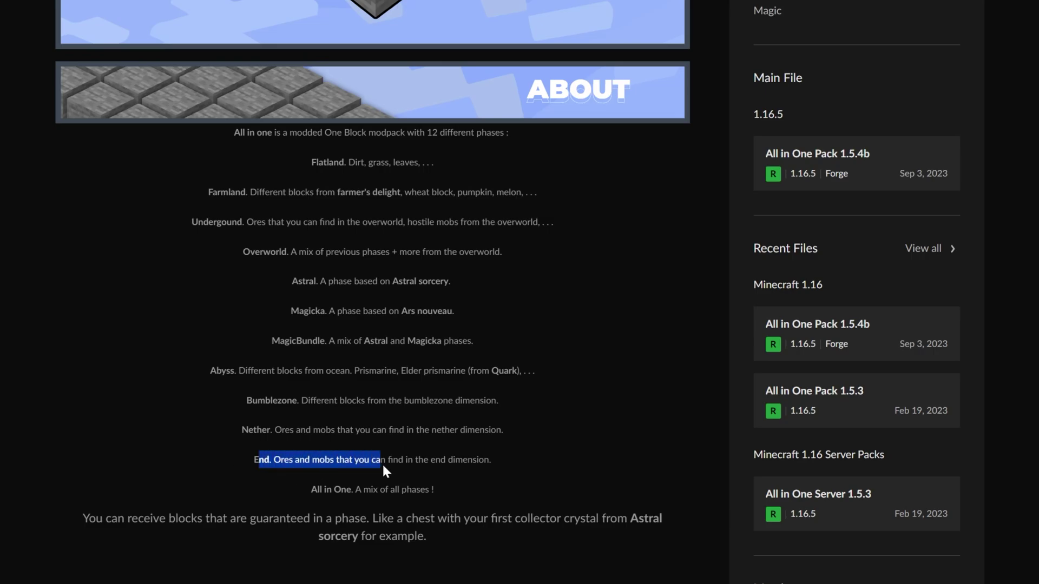
click(382, 462)
scroll(382, 465, down, 1)
scroll(383, 467, down, 3)
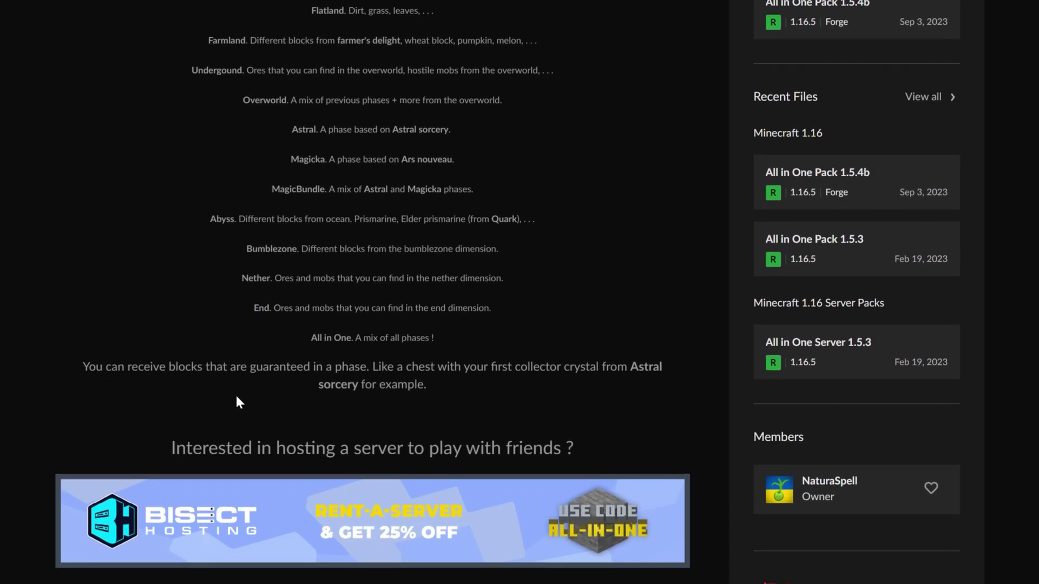
drag(124, 375, 403, 373)
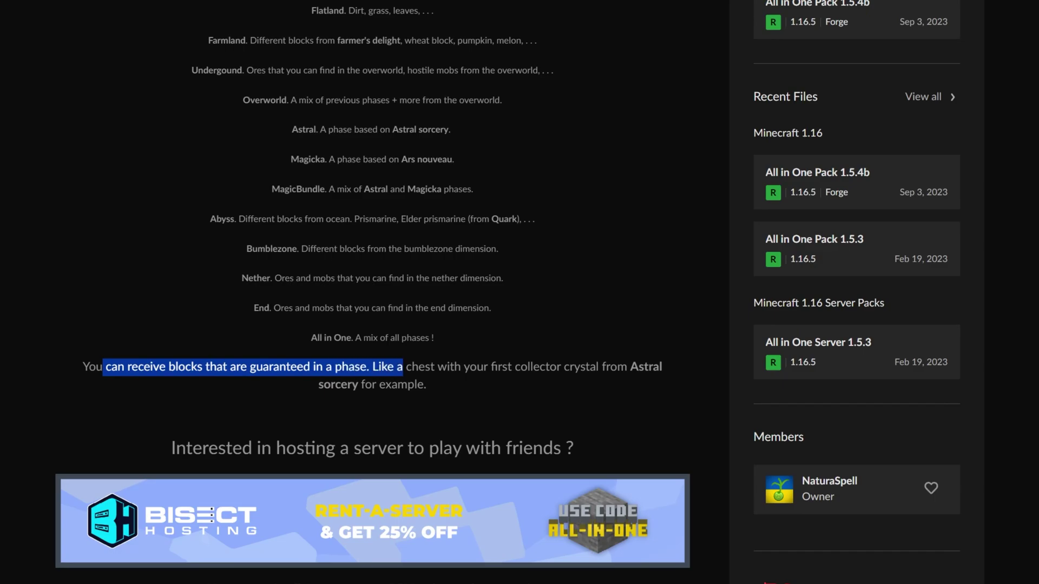
click(404, 373)
scroll(405, 376, down, 7)
scroll(402, 369, up, 15)
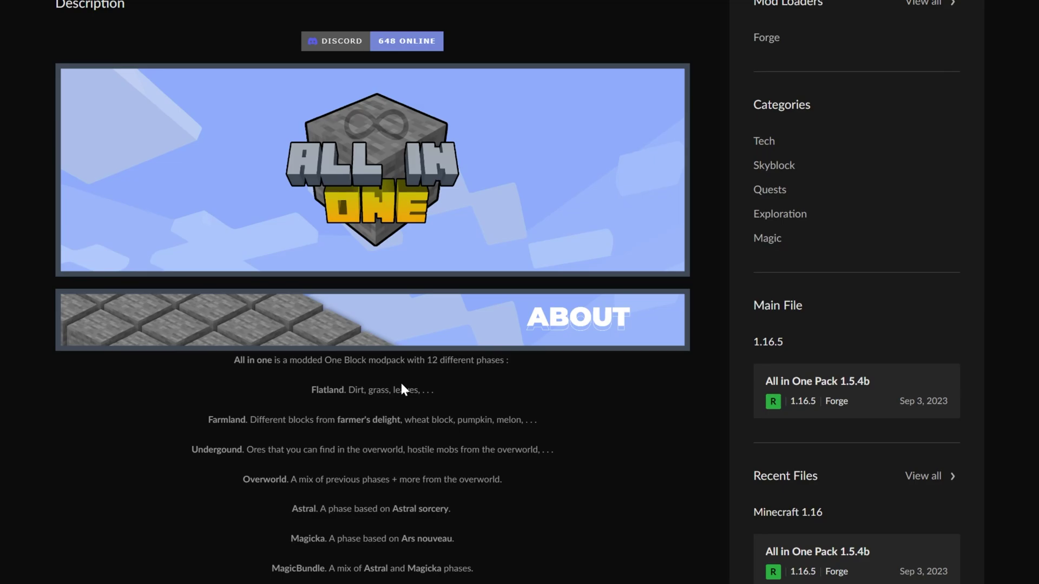
scroll(401, 383, up, 15)
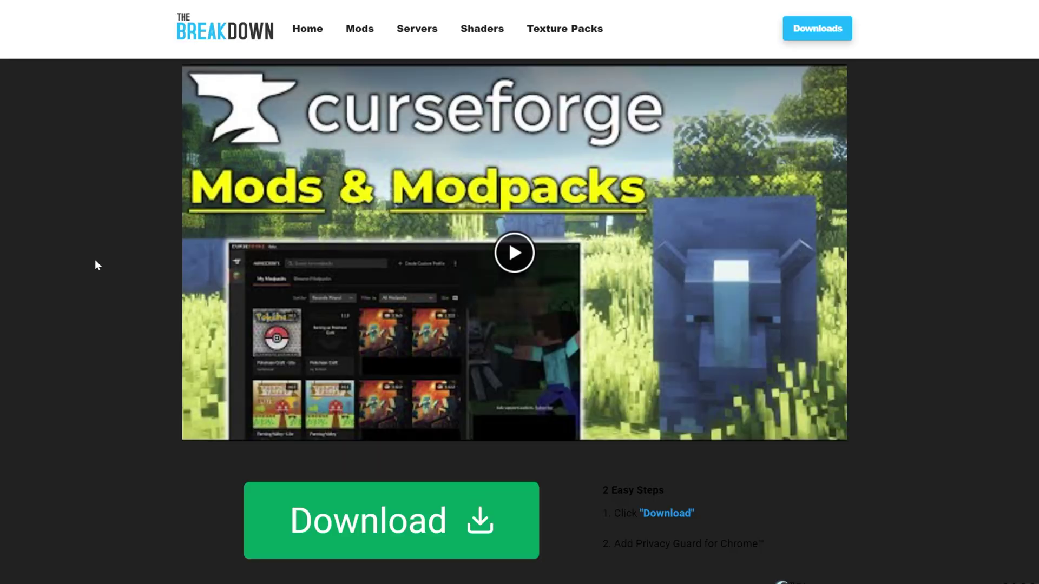
- Open the CurseForge download page from The Breakdown's guide on installing modpacks with the CurseForge Launcher
scroll(95, 261, down, 9)
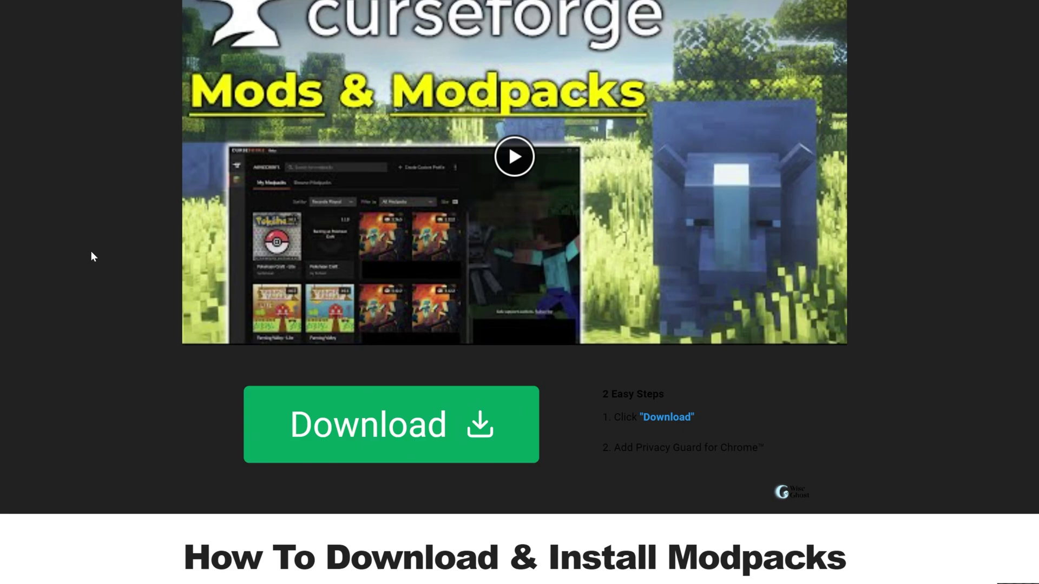
scroll(84, 221, down, 1)
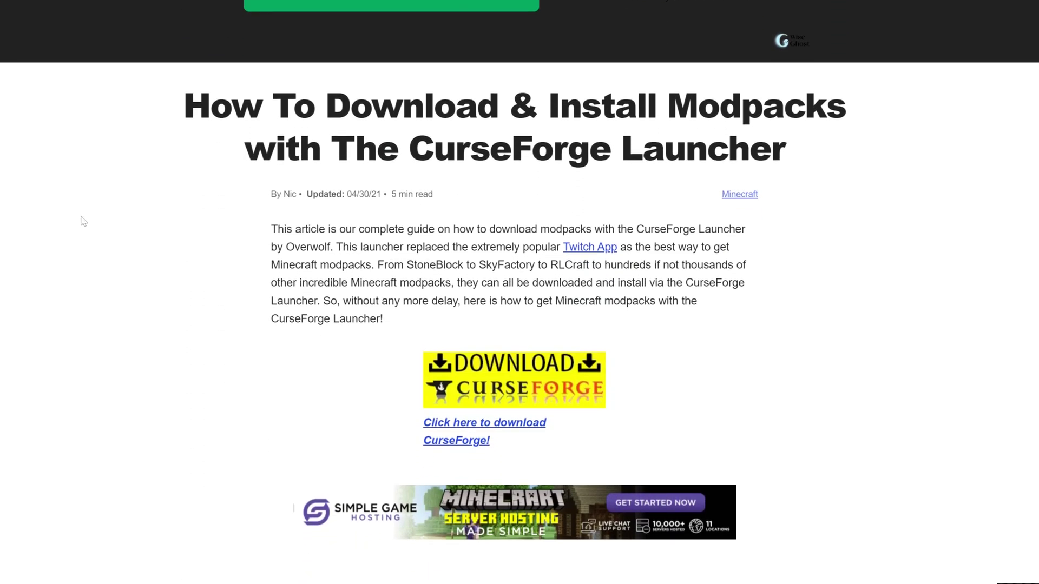
scroll(84, 225, down, 5)
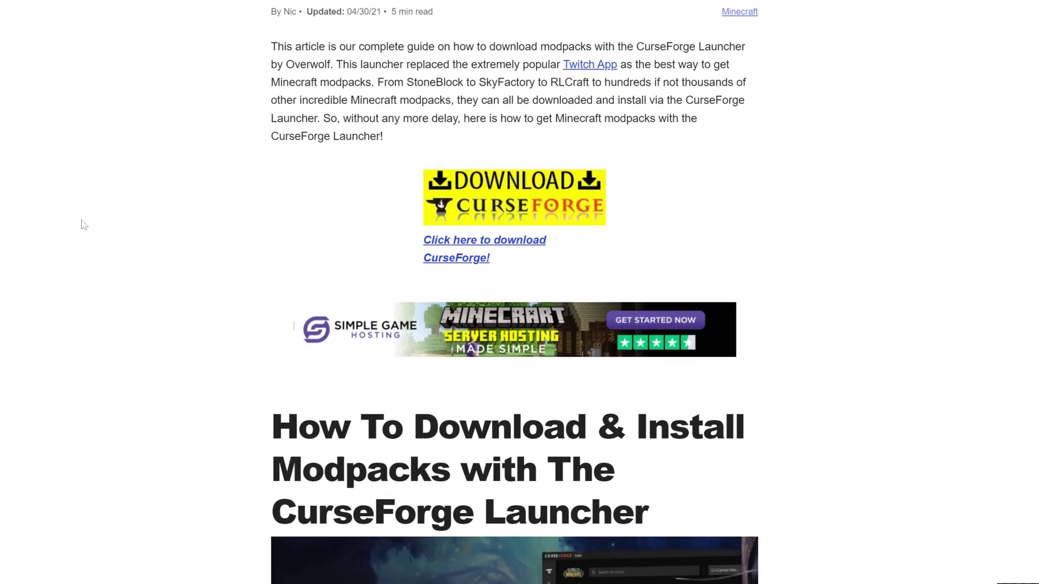
scroll(86, 233, up, 2)
scroll(85, 232, up, 3)
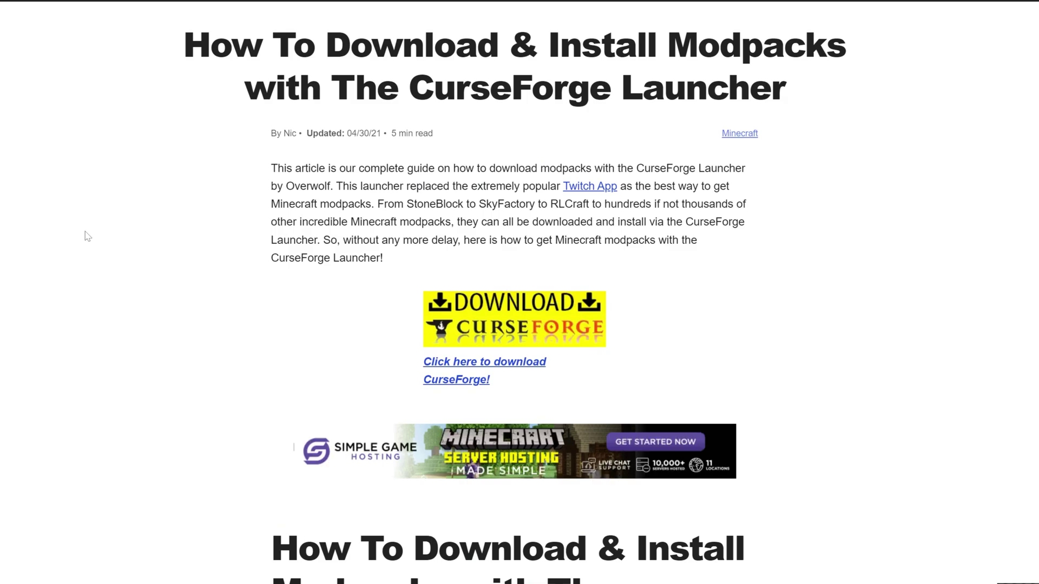
scroll(85, 234, up, 5)
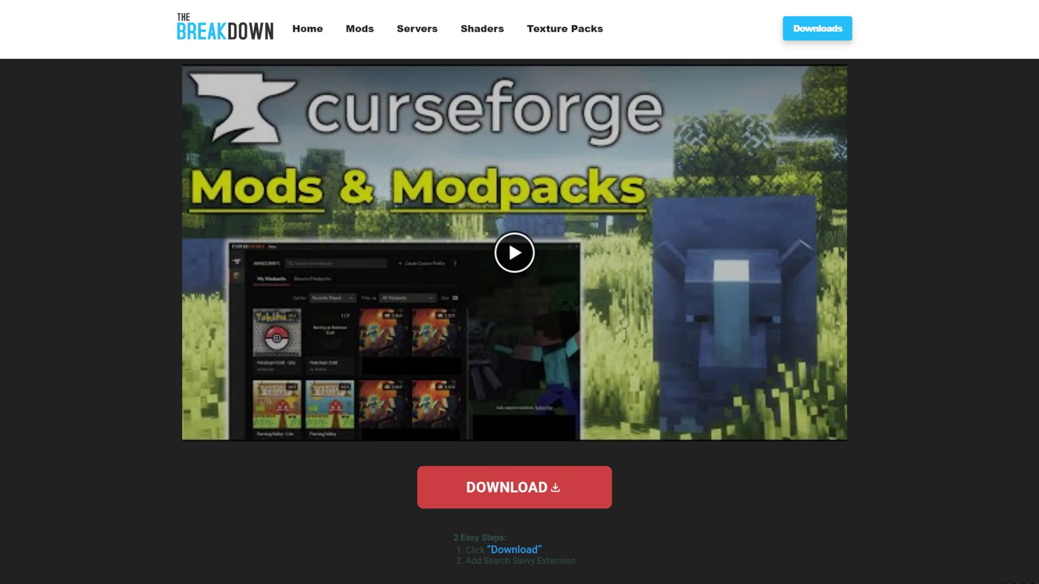
scroll(966, 248, down, 5)
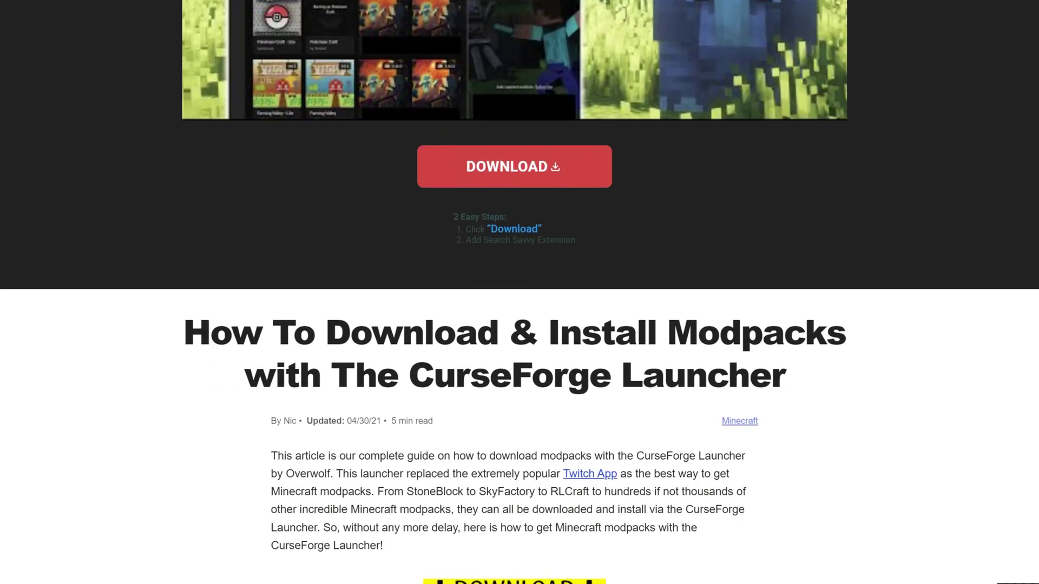
scroll(680, 441, down, 8)
scroll(680, 441, up, 5)
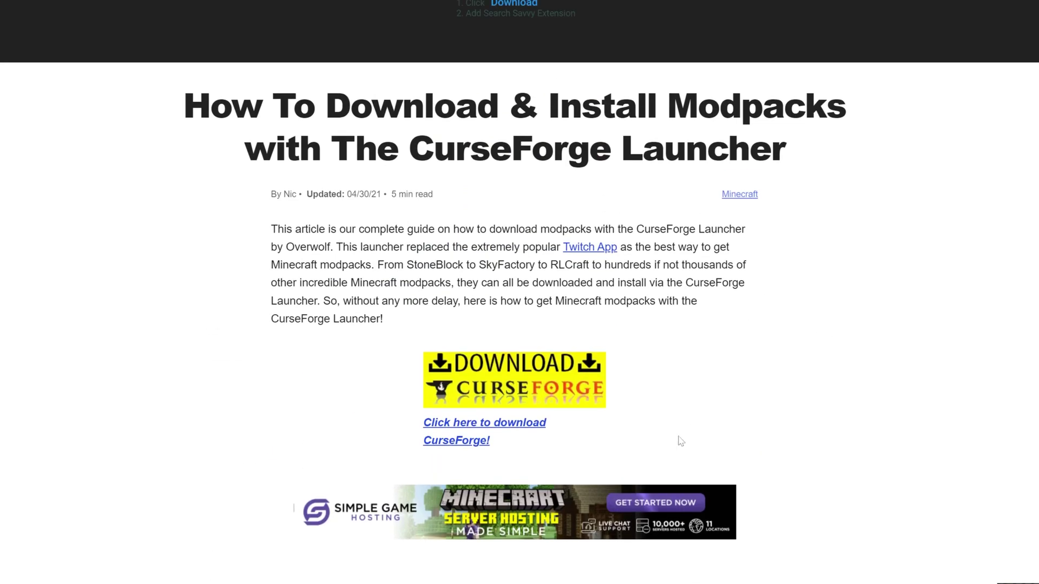
scroll(680, 441, down, 1)
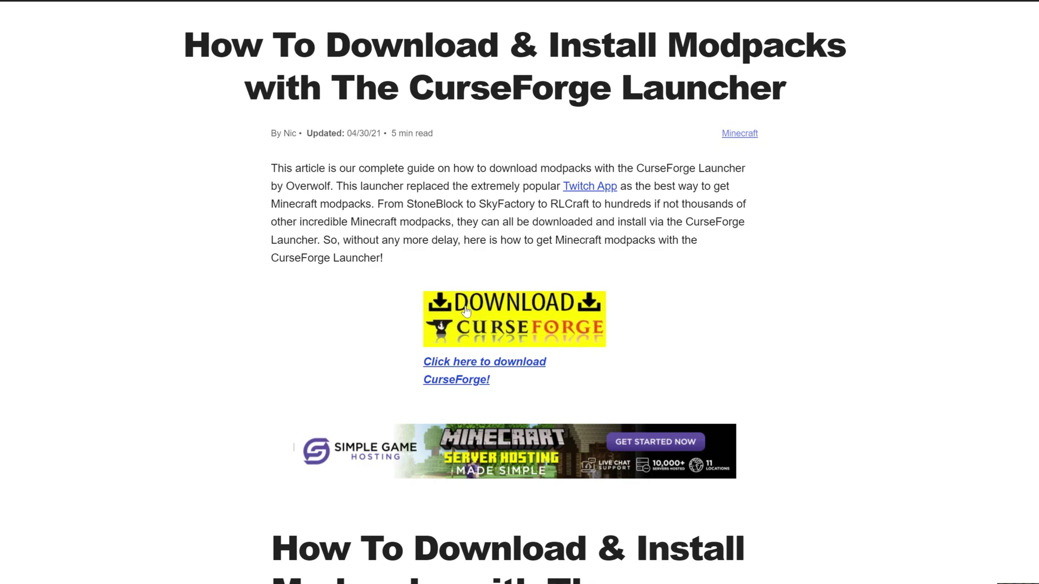
click(489, 337)
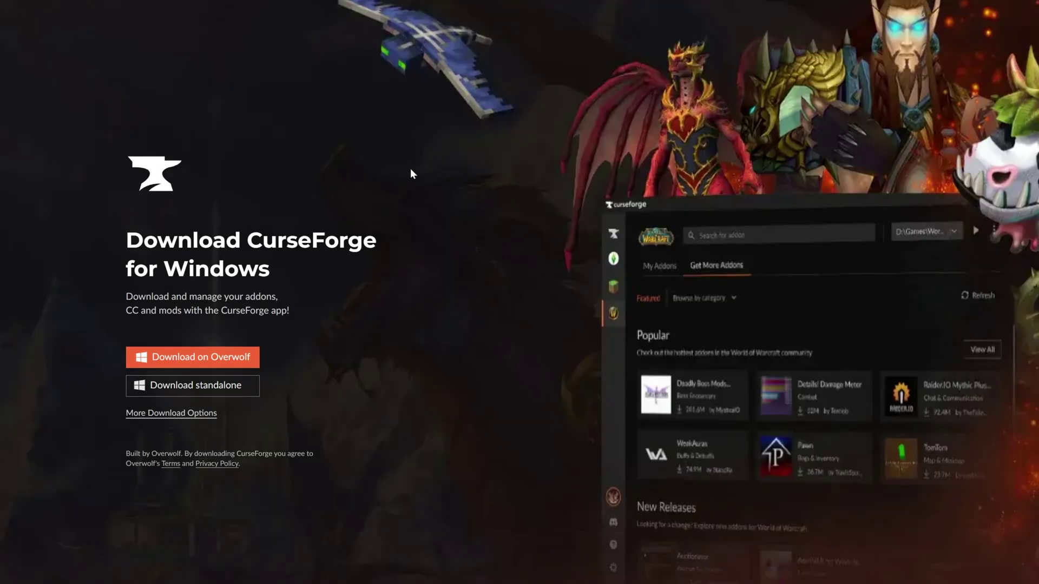
- Download the standalone version of CurseForge for Windows and save it as CurseForge Windows - Installer.exe
scroll(410, 173, down, 4)
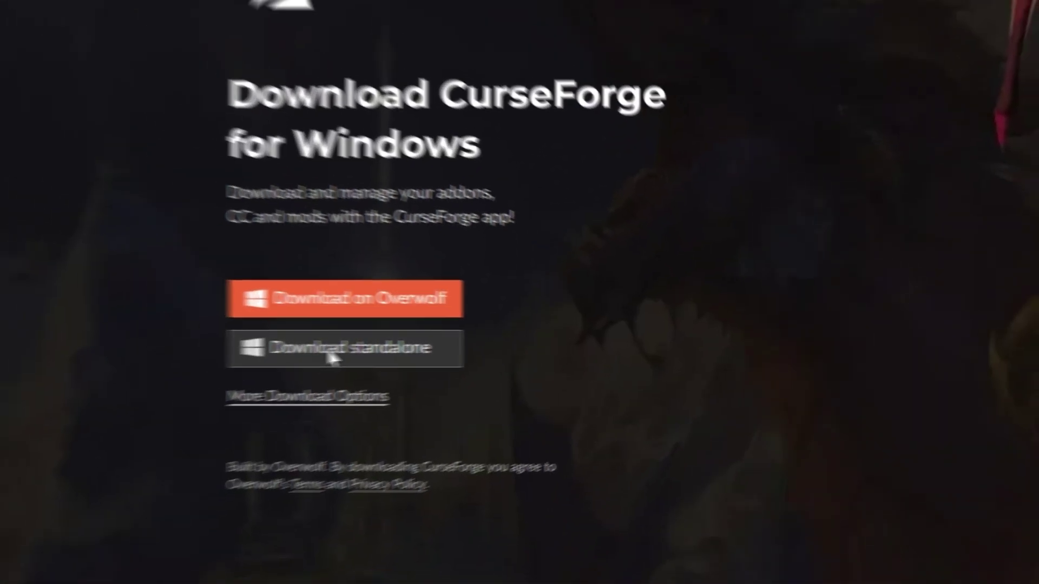
click(268, 282)
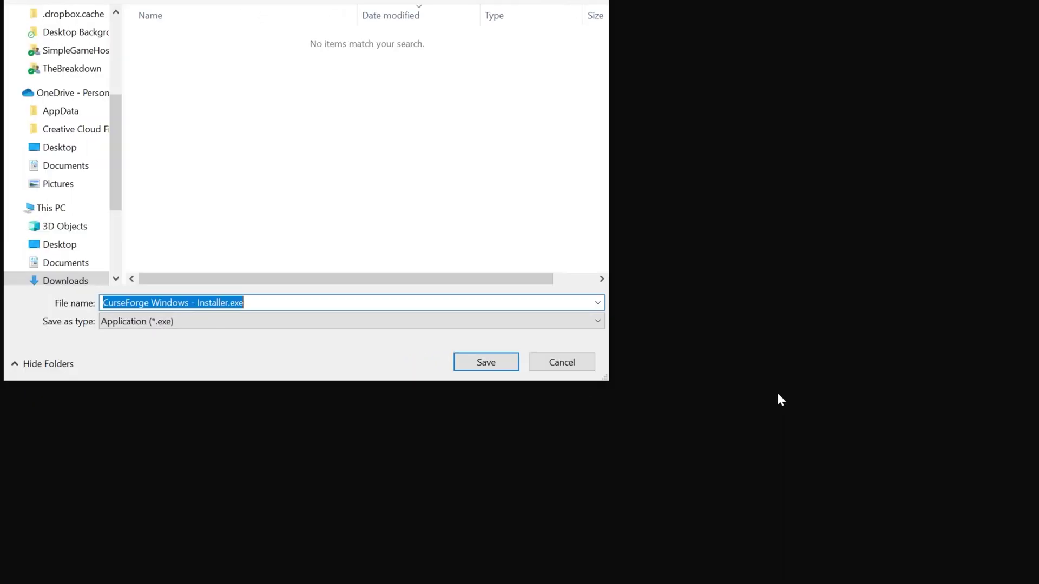
click(504, 370)
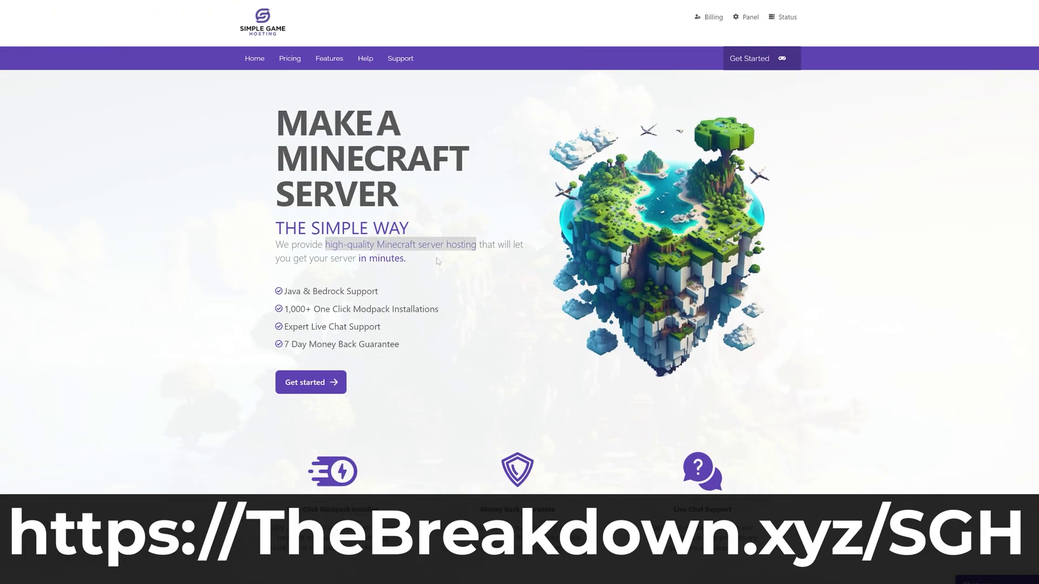
- Search the Simple Game Hosting modpack catalogue for Pixelmon and look through the guide on adding mods to a server
scroll(331, 288, down, 4)
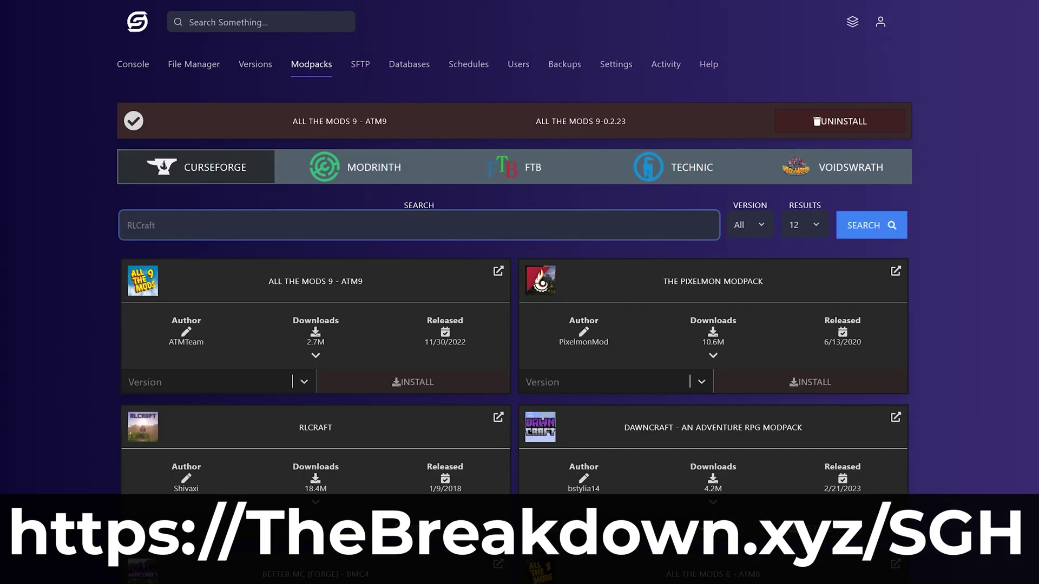
text(Pixelmon)
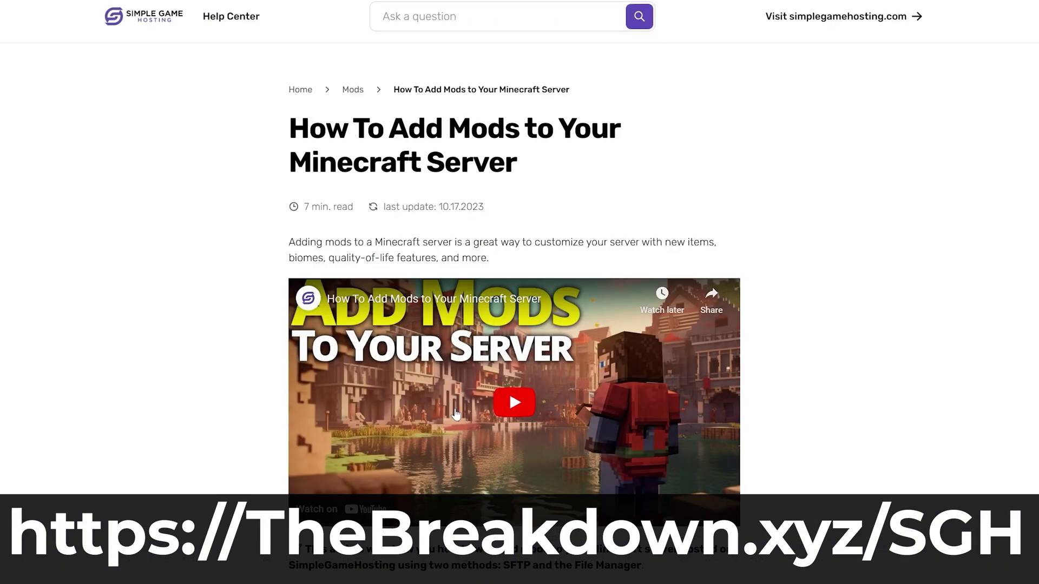
scroll(455, 414, down, 20)
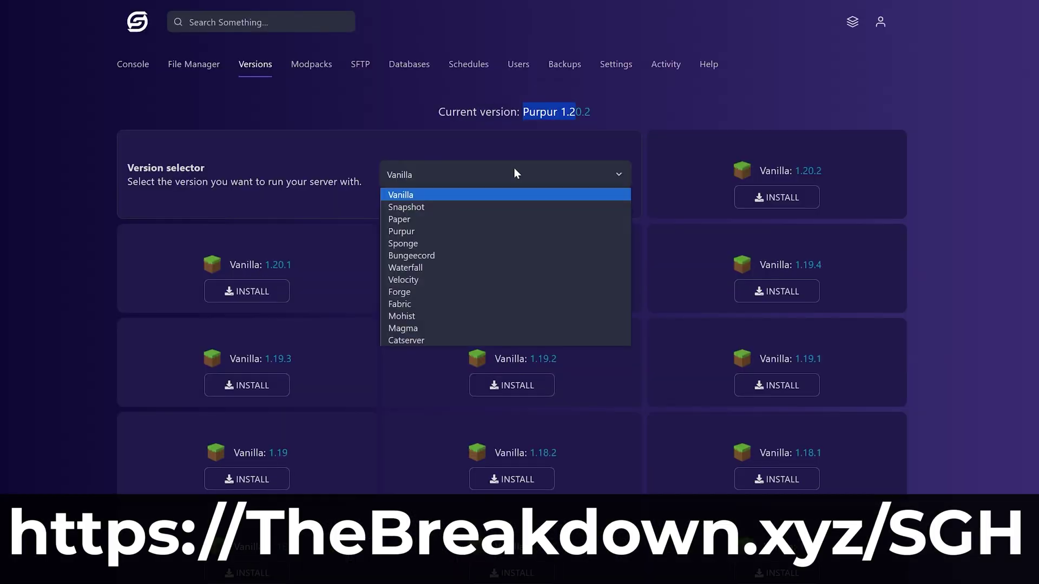
- Choose Forge in the server's version selector and pick one of its versions to install
click(476, 290)
click(759, 211)
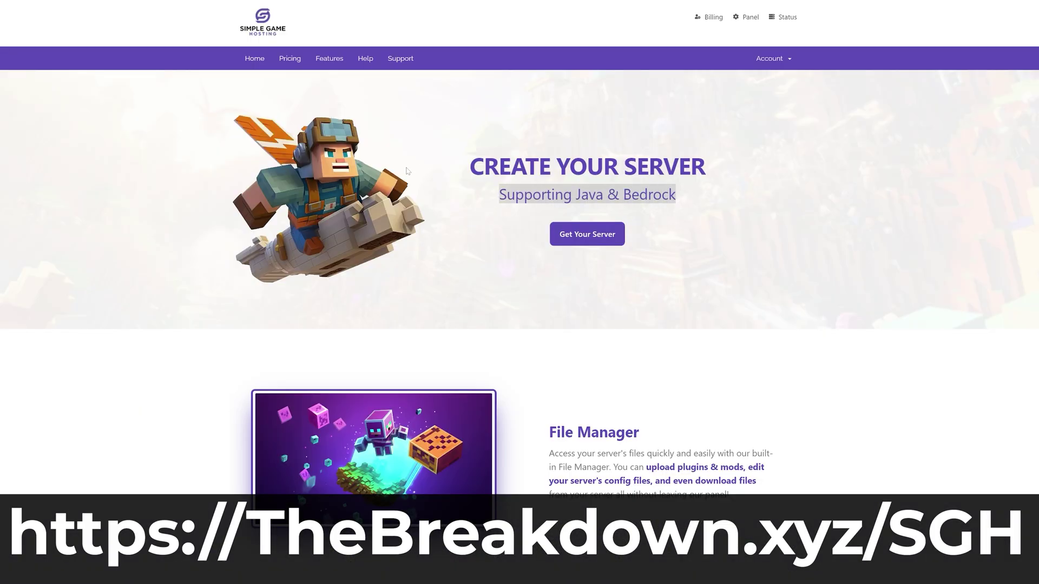
- Look over the hosting features page and open server.properties from the server's container folder
scroll(520, 292, down, 10)
drag(765, 125, 277, 128)
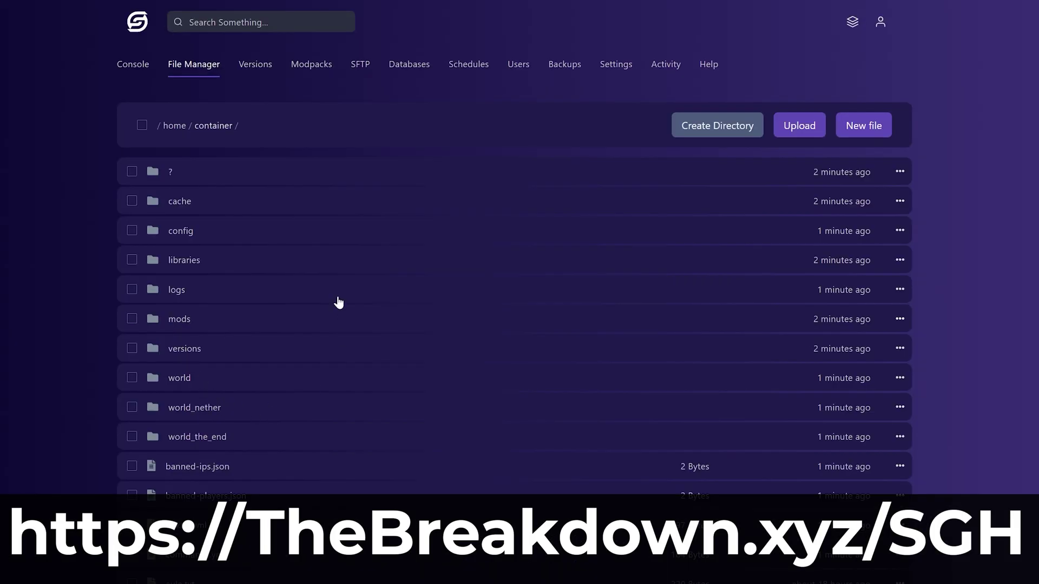
scroll(259, 352, down, 5)
click(203, 482)
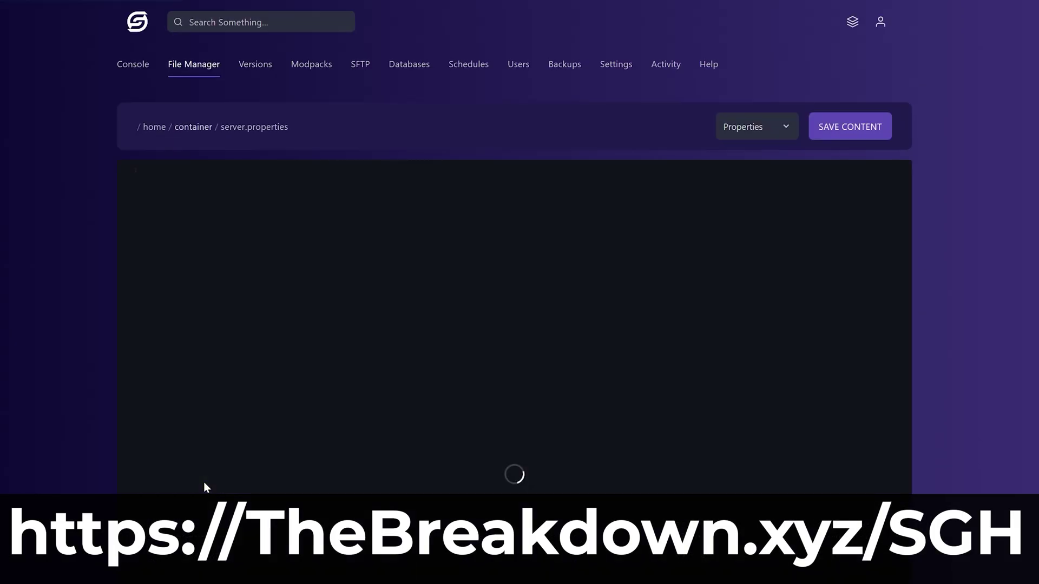
click(214, 224)
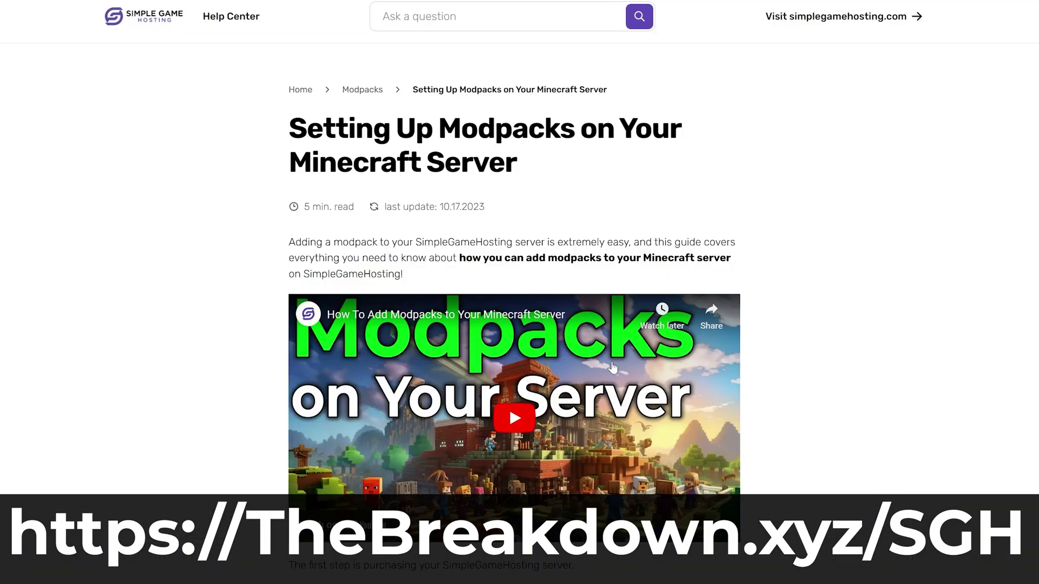
- Look through the guide on setting up server modpacks and create a new backup of the server
scroll(466, 387, down, 20)
scroll(467, 386, down, 20)
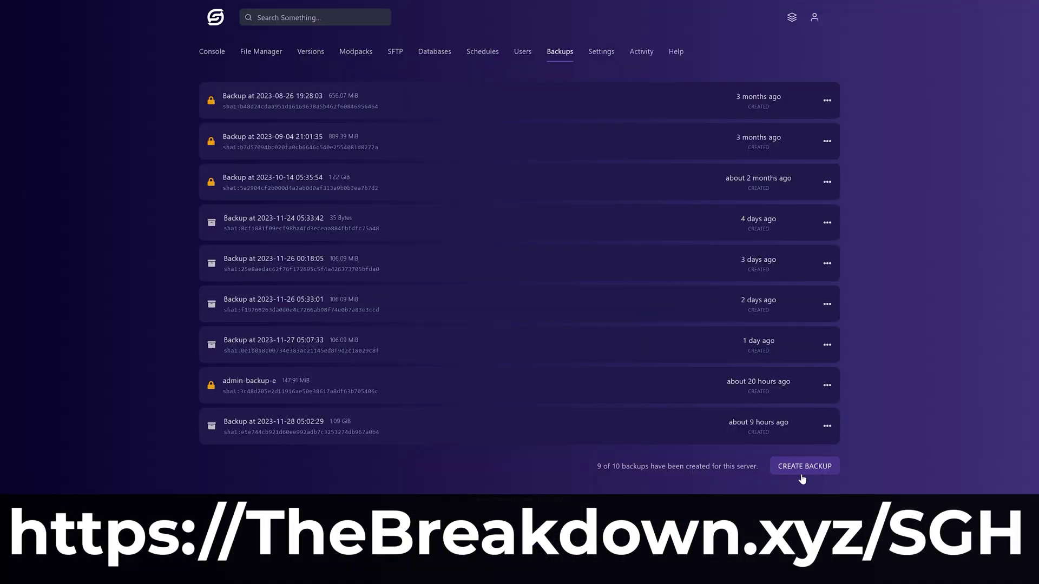
click(802, 471)
click(719, 399)
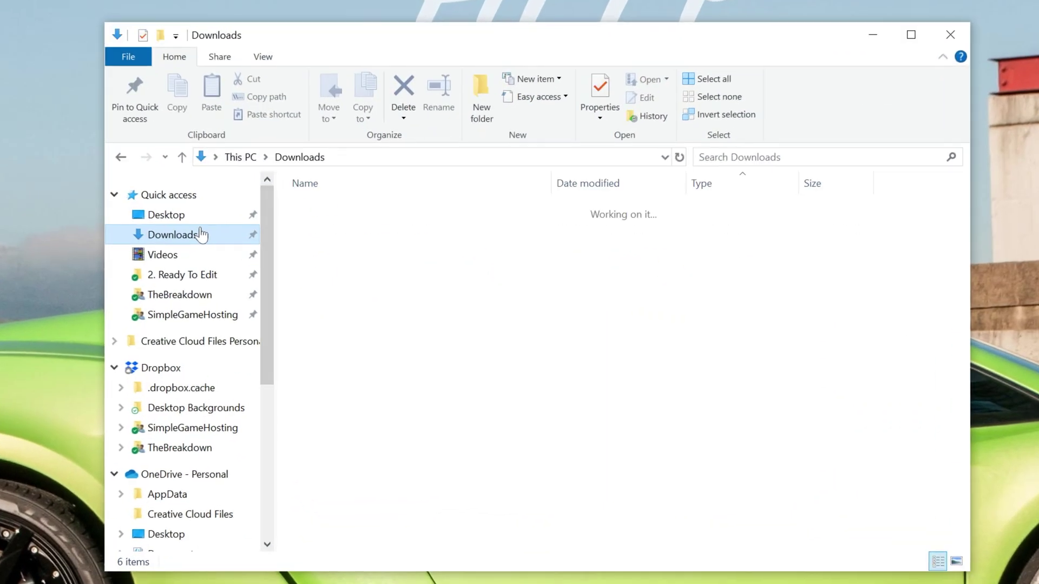
- Run the CurseForge Windows installer from Downloads in English, accept the terms and age confirmation, and install to the default folder
click(345, 235)
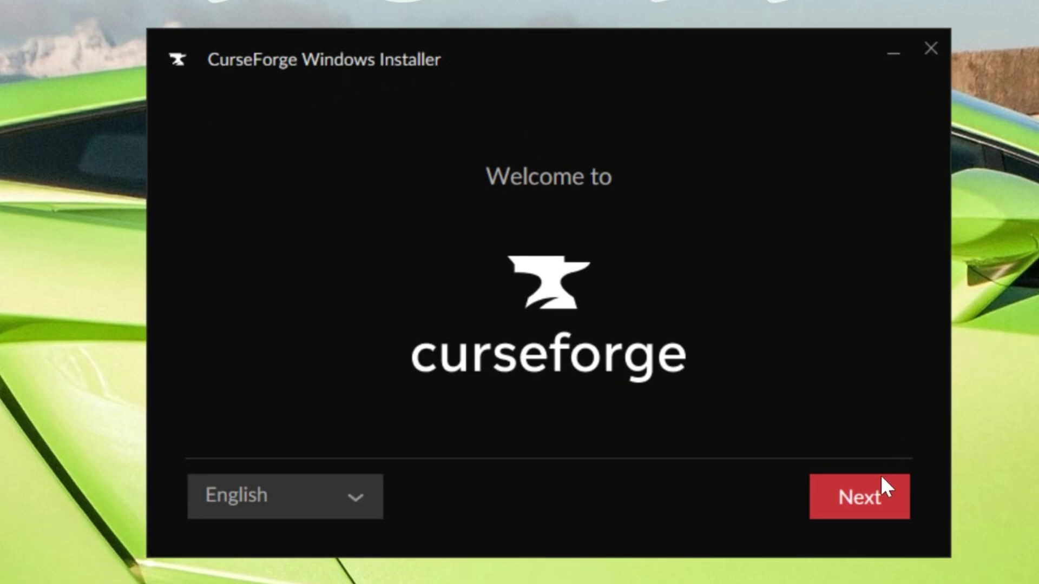
click(878, 490)
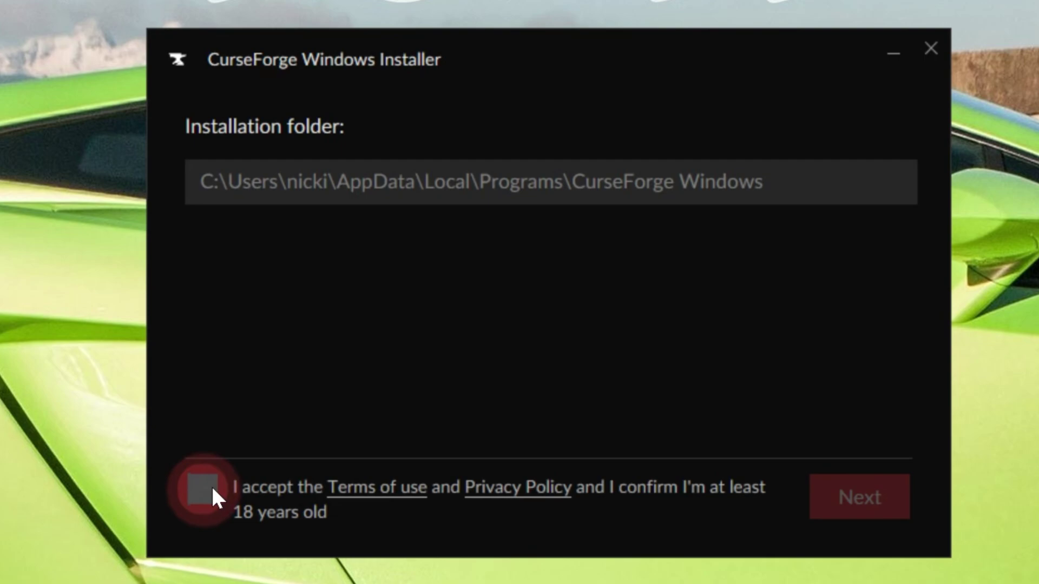
click(211, 489)
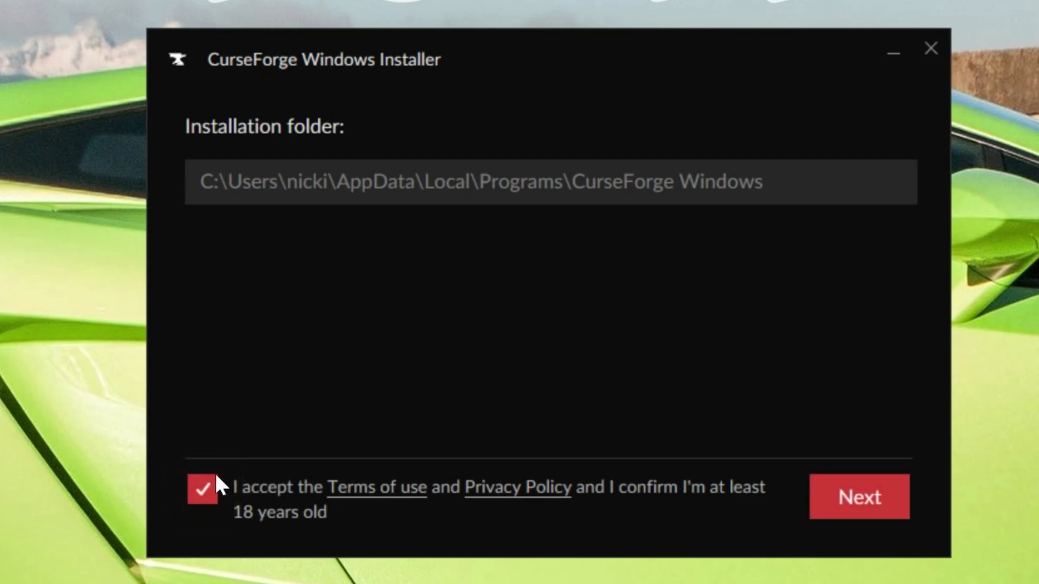
click(888, 498)
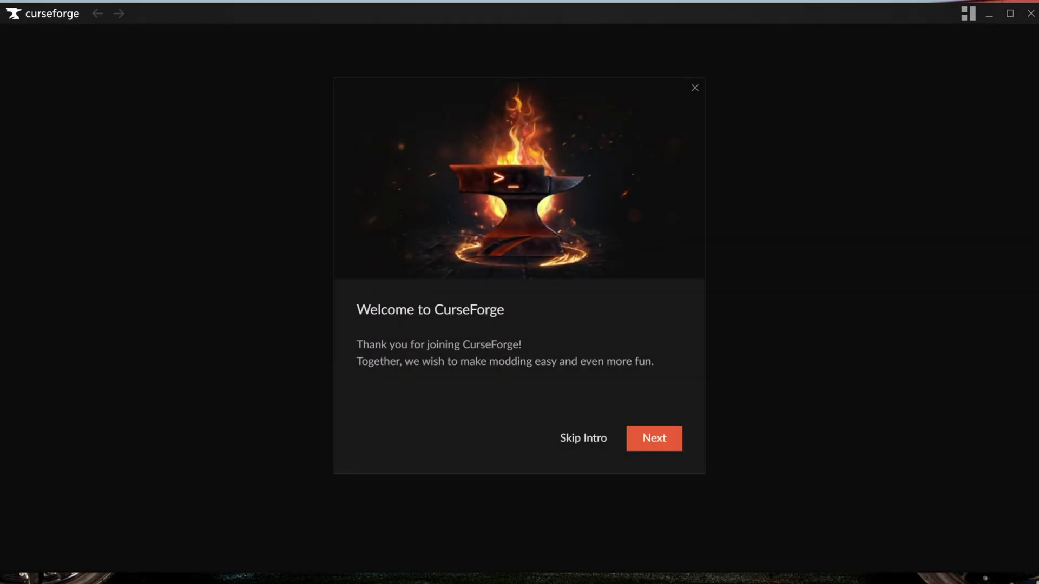
- Go through the CurseForge welcome intro and set up Minecraft with the standard modding folder
click(670, 443)
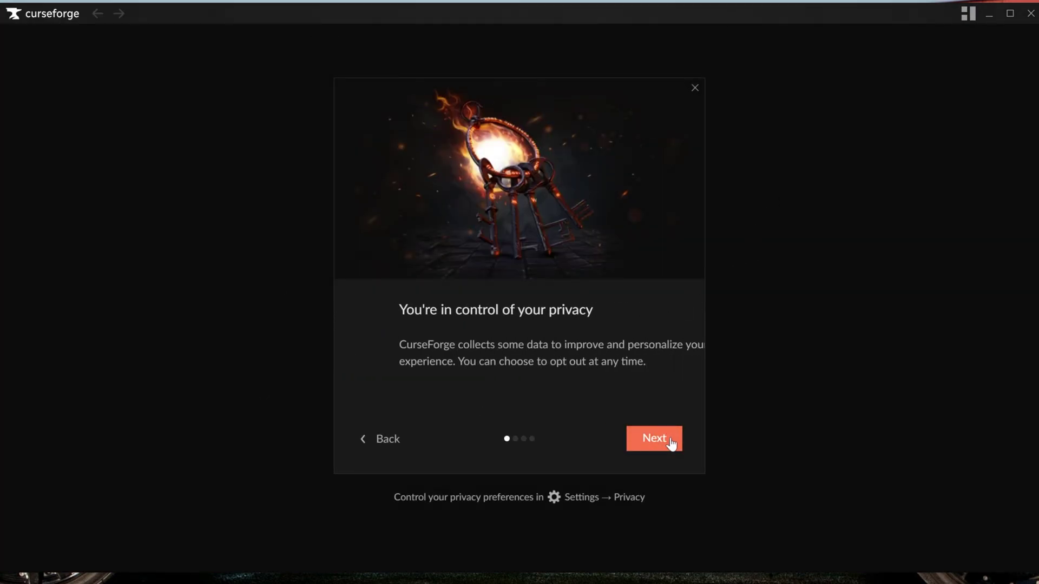
click(672, 444)
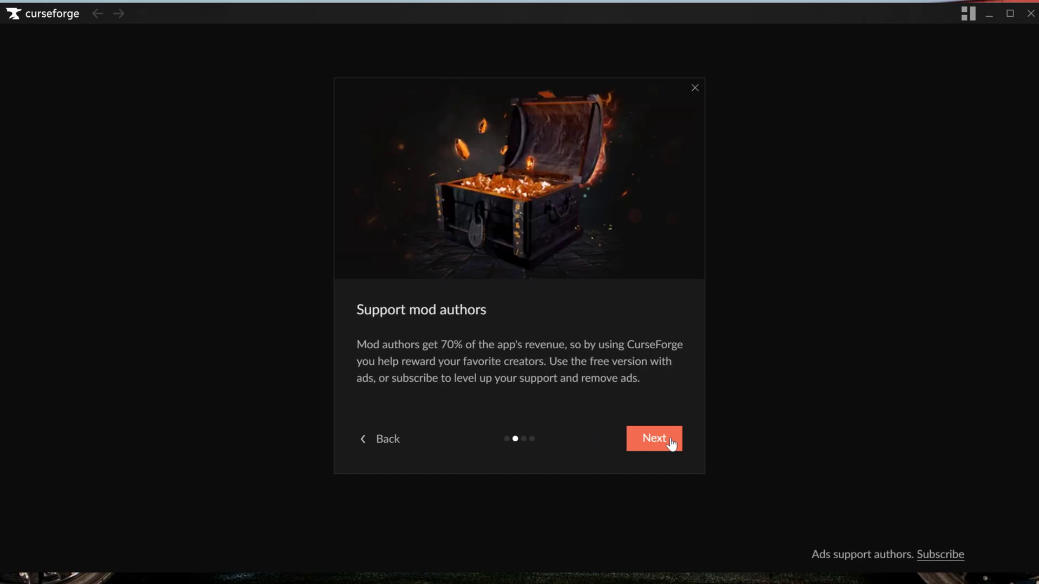
click(671, 444)
click(671, 443)
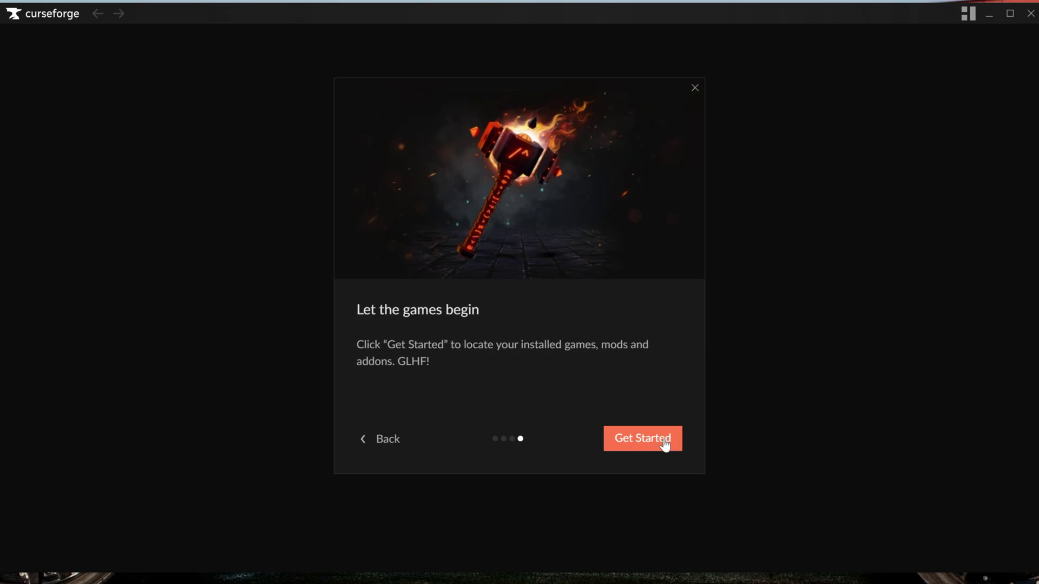
click(666, 444)
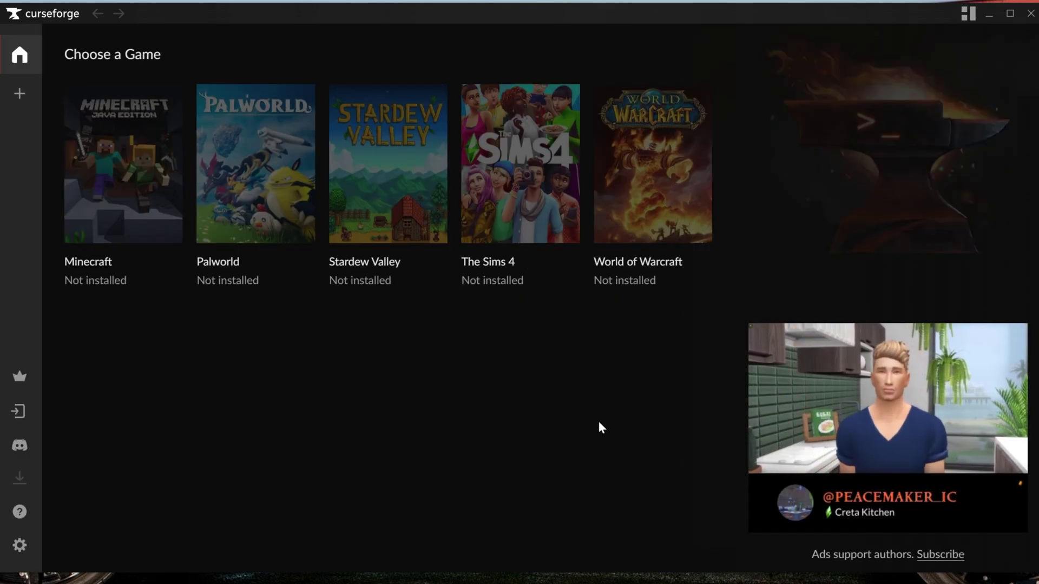
click(115, 192)
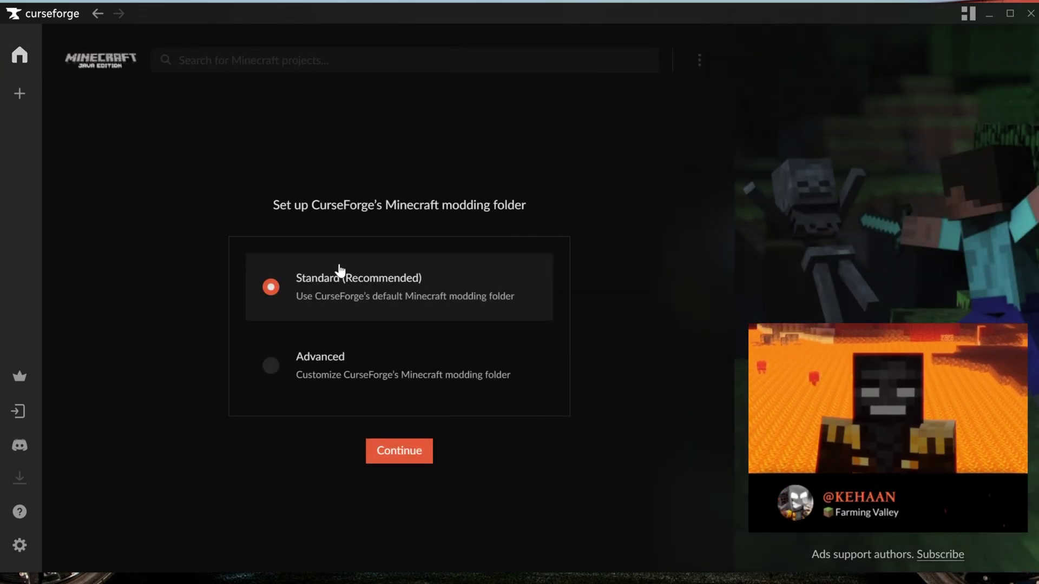
click(408, 452)
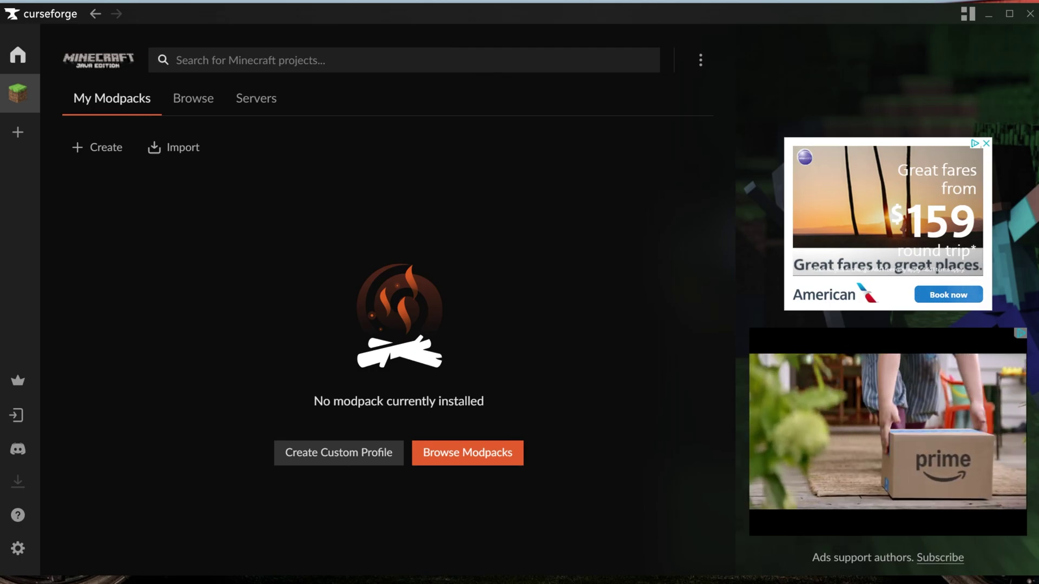
- Search the Minecraft projects for "All in One modded one block"
text(All in One)
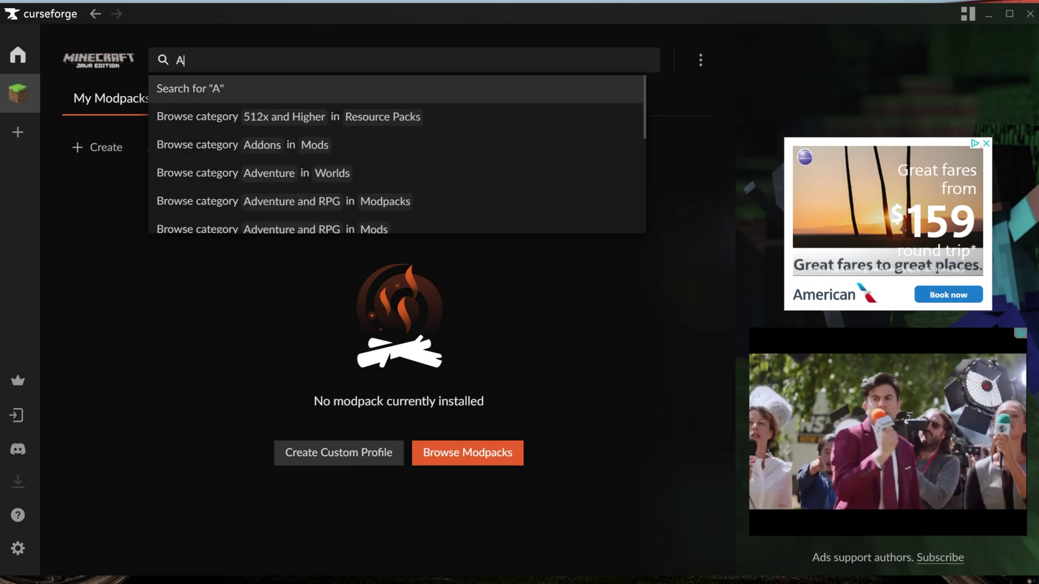
key(Return)
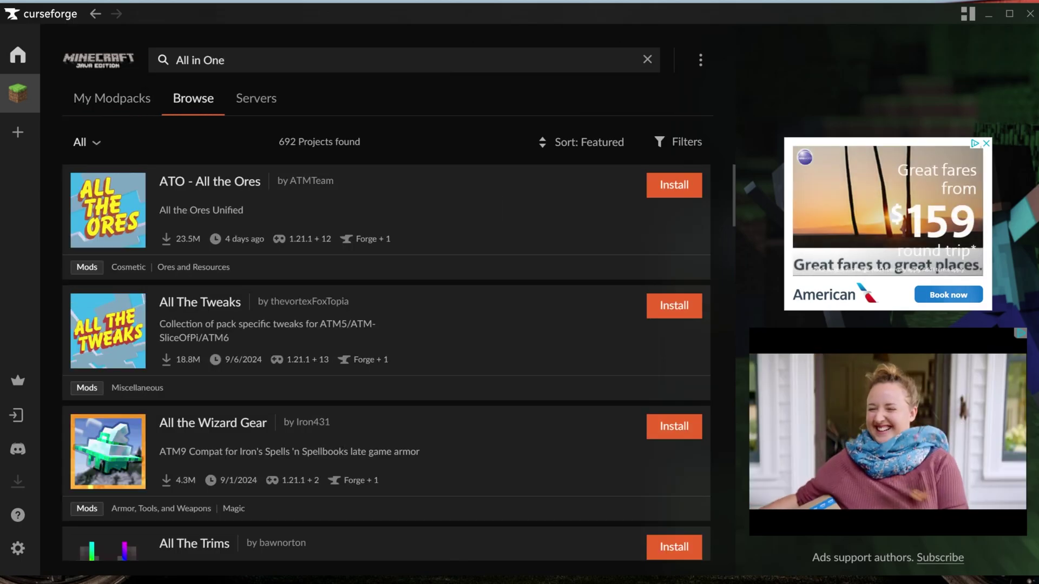
text(m)
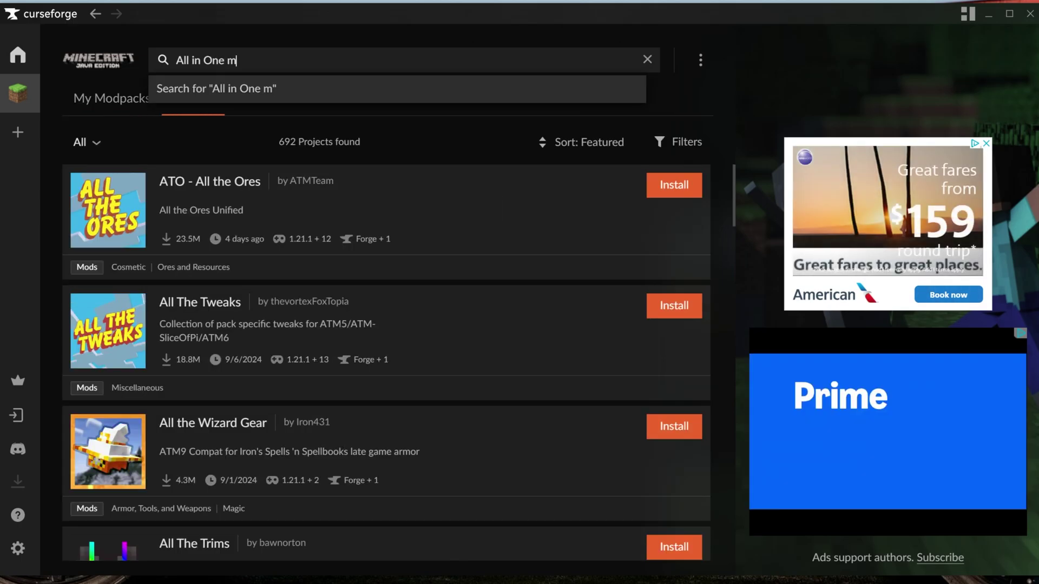
text(odded on)
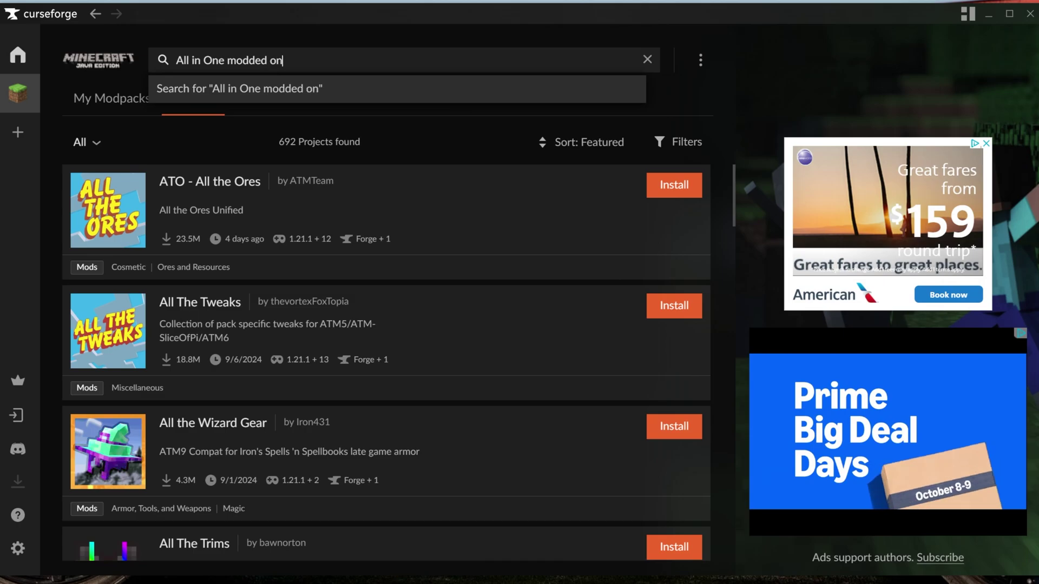
text(e block)
key(Return)
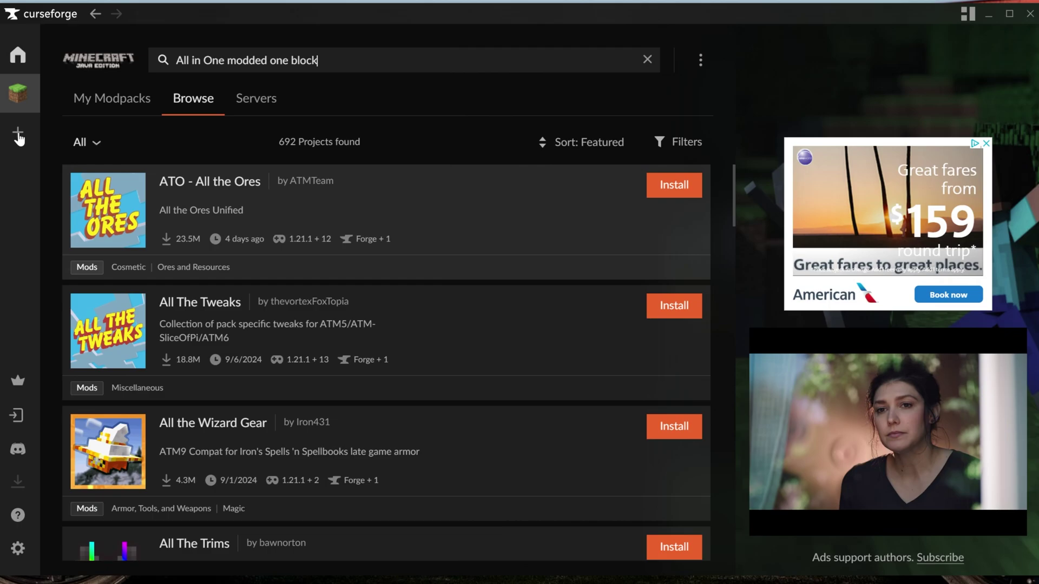
- Limit the search results to modpacks, install All in One [Modded One Block], and show it among the installed modpacks
click(82, 142)
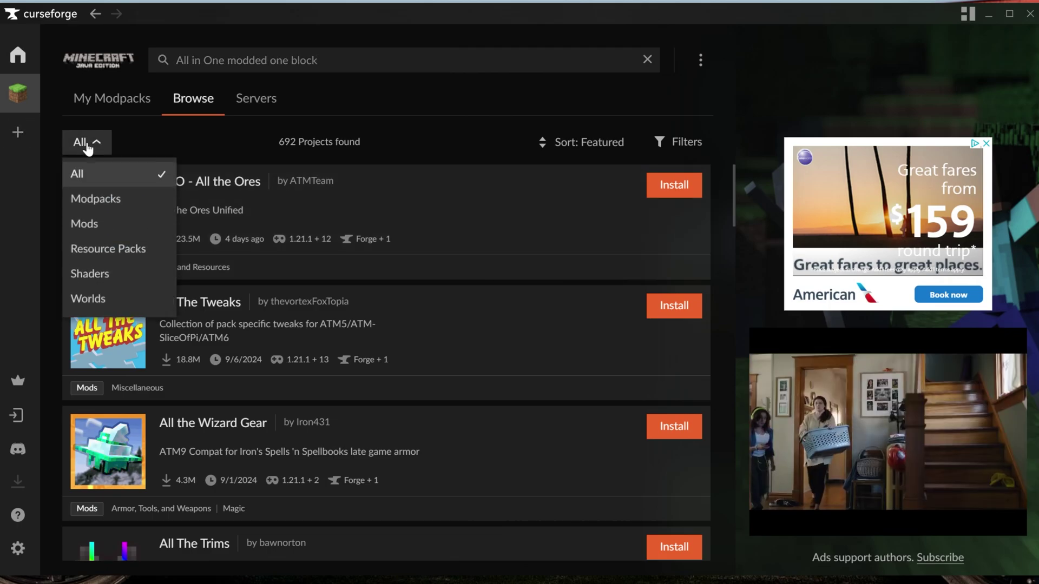
click(120, 210)
scroll(333, 254, down, 5)
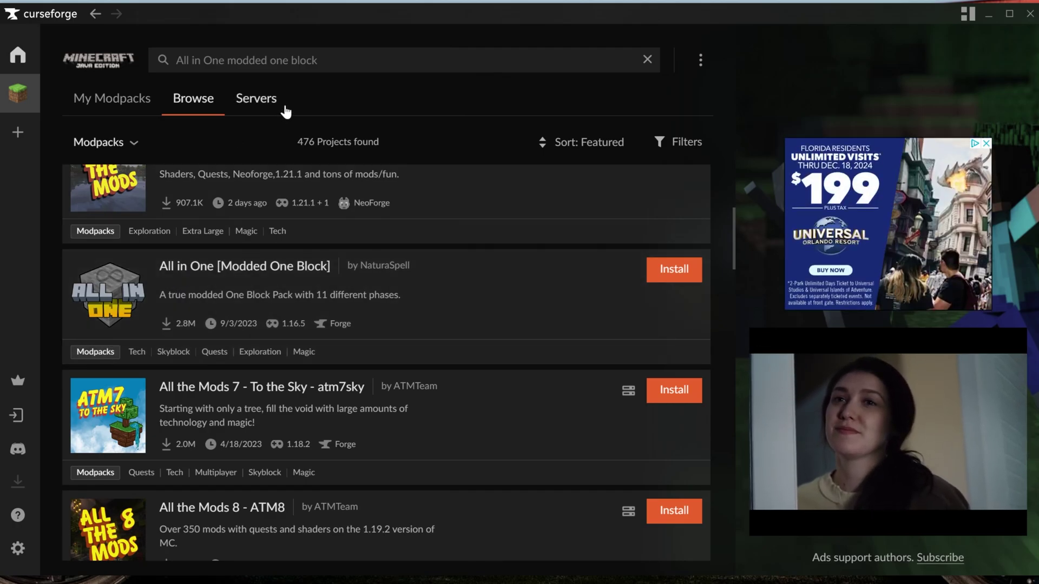
click(292, 60)
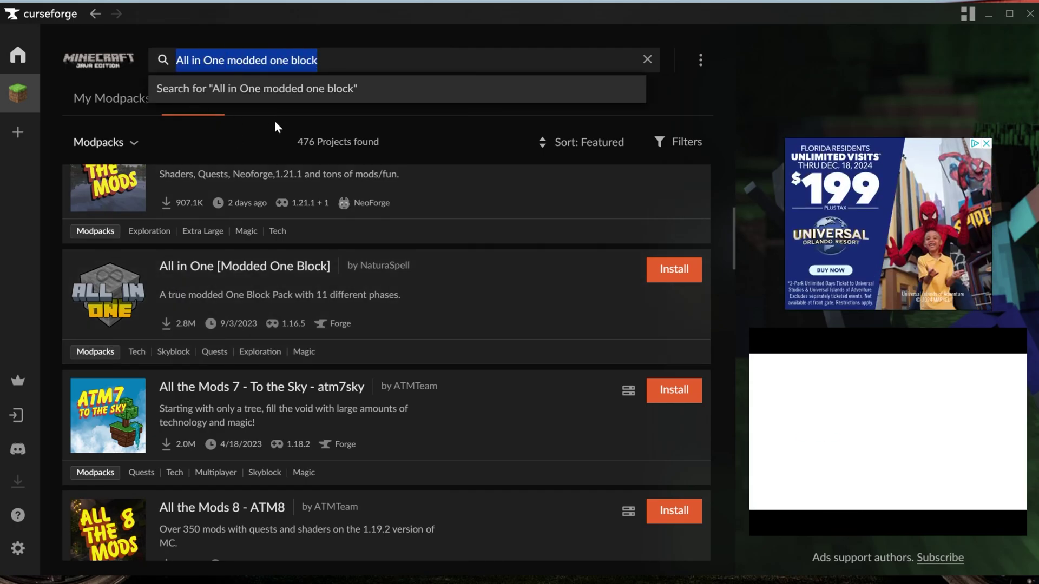
scroll(276, 177, up, 1)
click(102, 147)
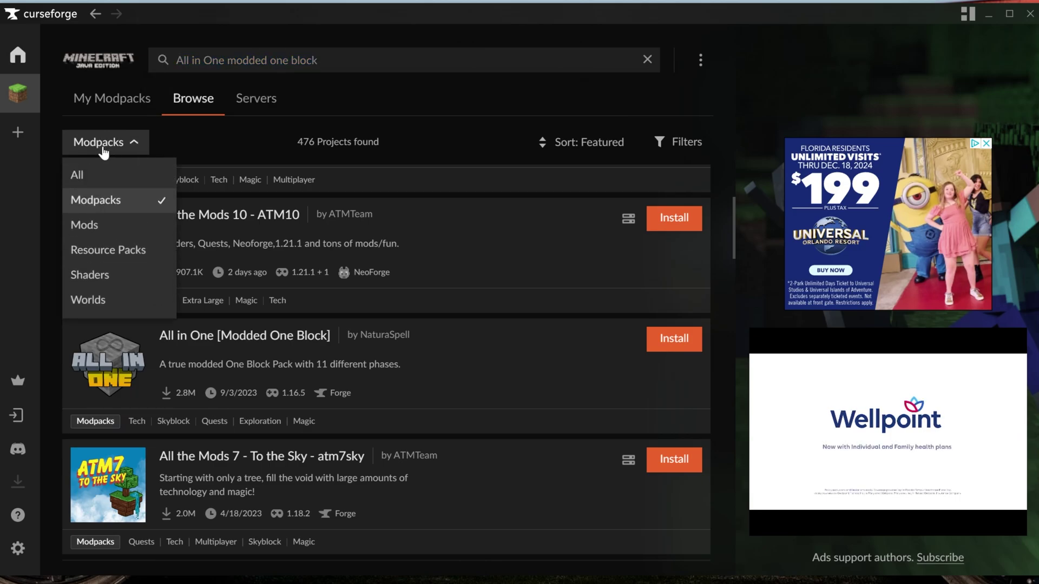
click(108, 202)
scroll(157, 294, down, 2)
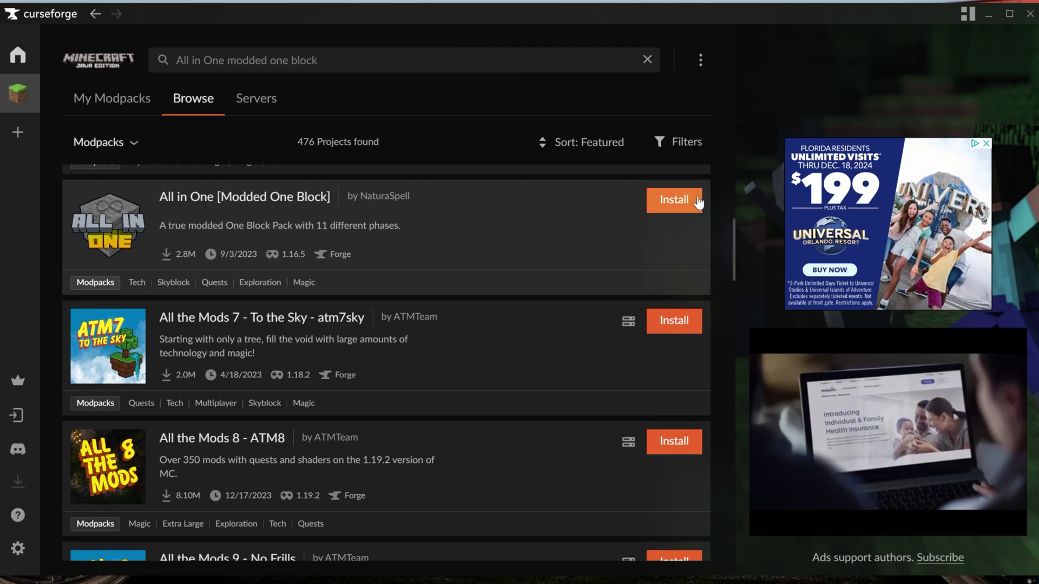
click(673, 201)
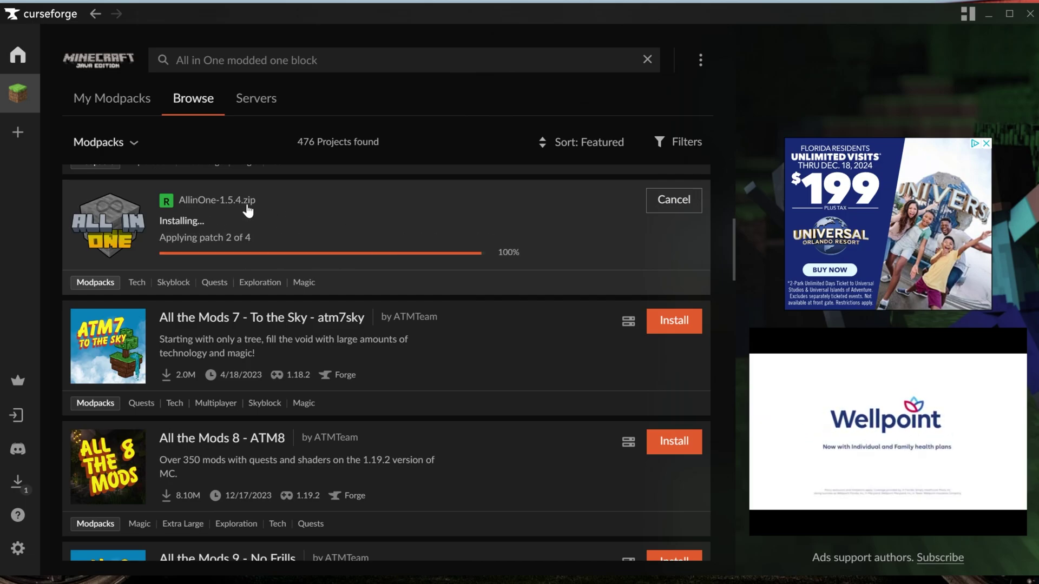
click(108, 99)
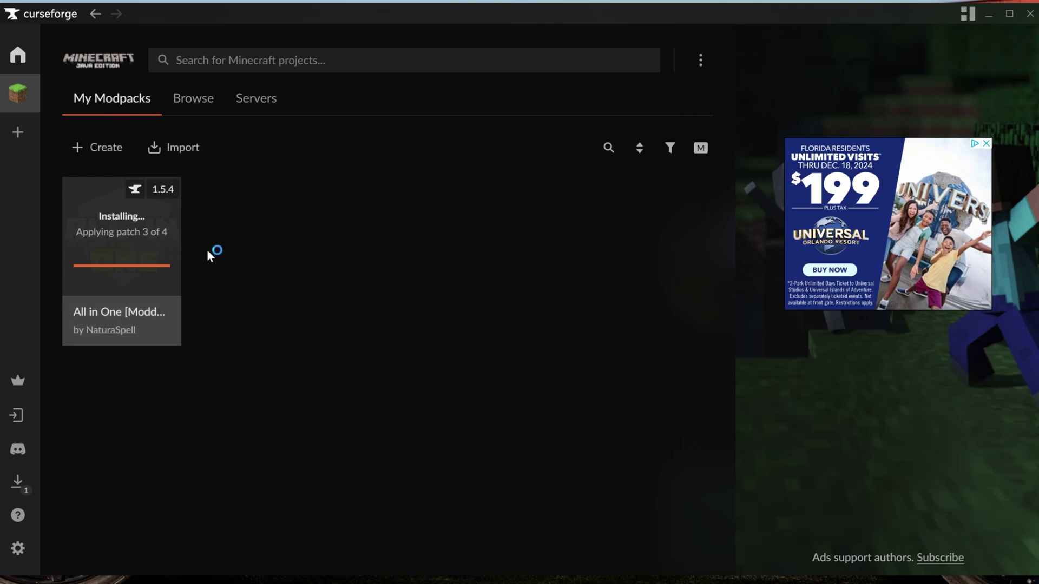
- Set the default memory allocated to Minecraft profiles to 10176 MB in the Java settings and return to the installed modpacks
click(18, 548)
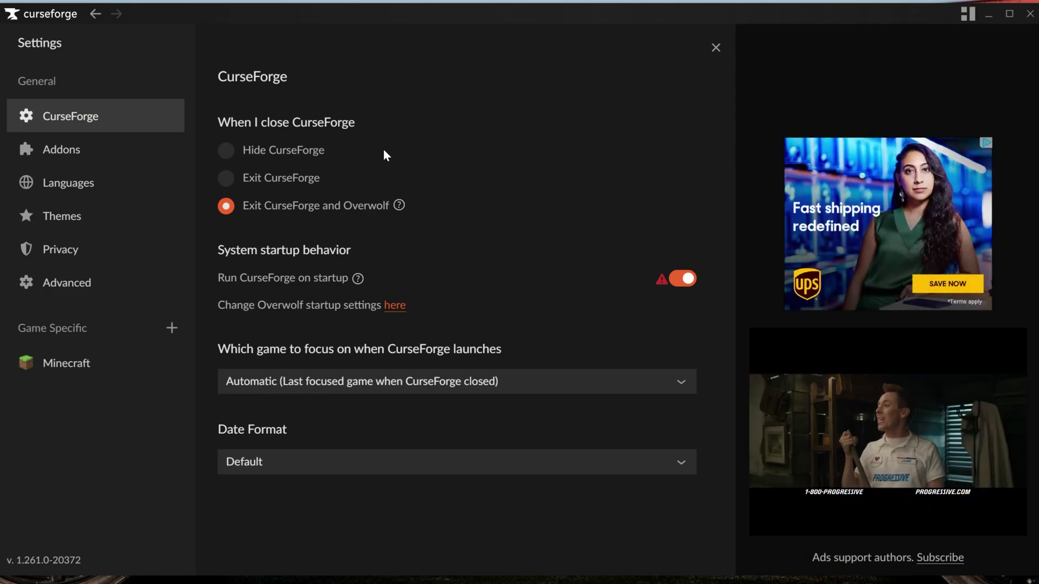
click(96, 14)
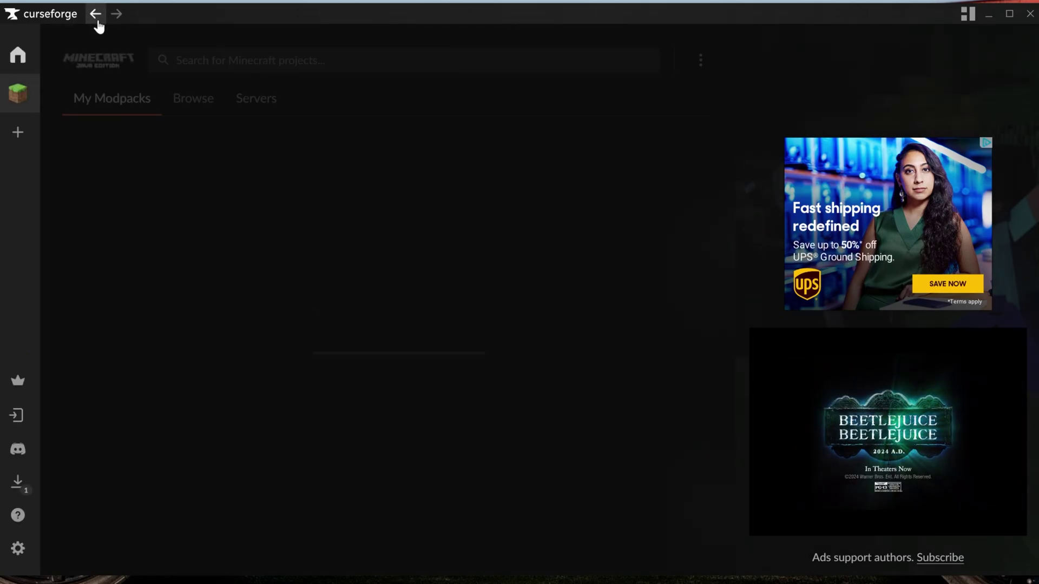
click(18, 549)
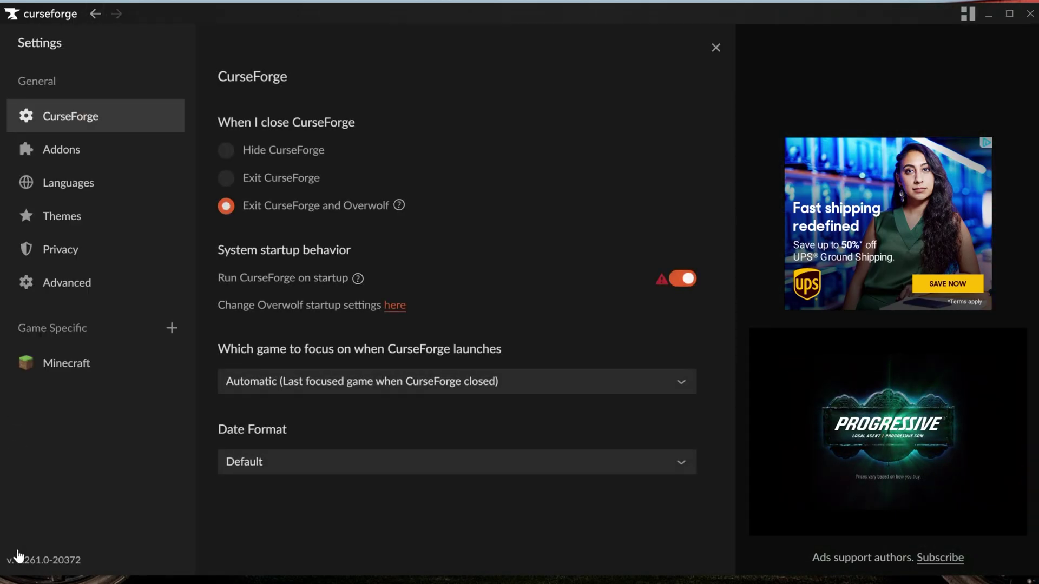
click(72, 363)
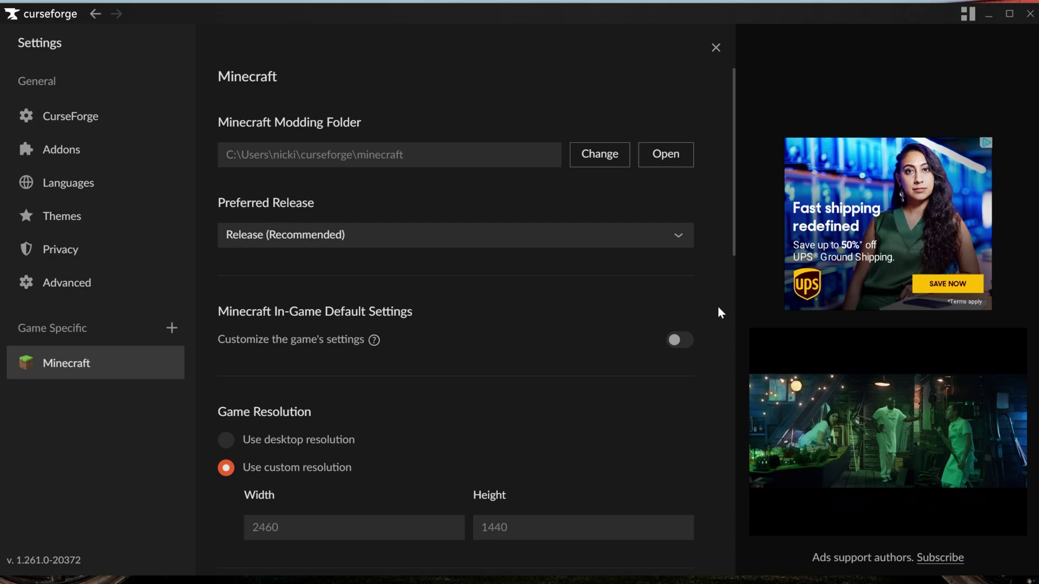
scroll(710, 327, down, 15)
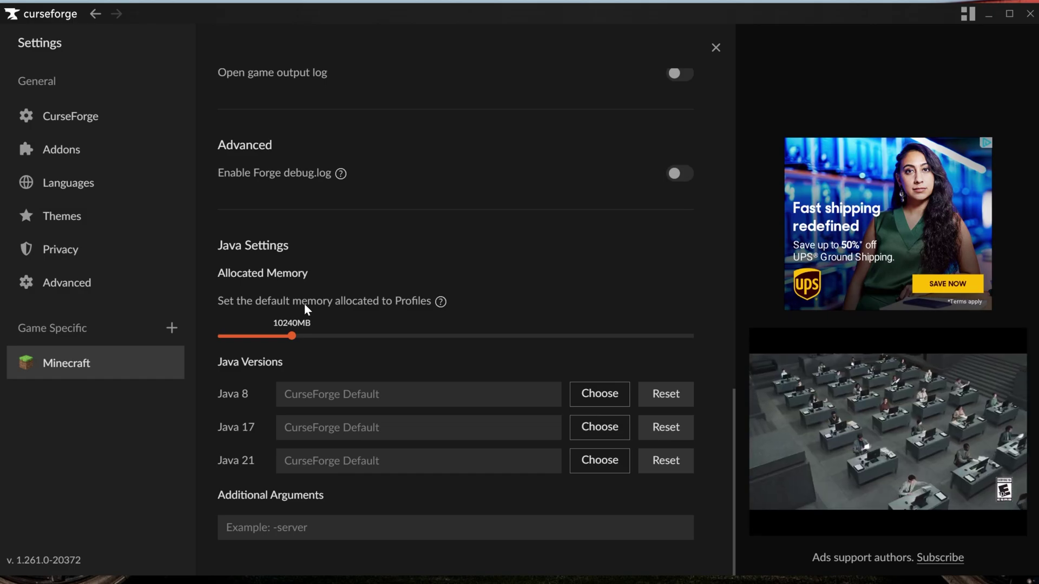
mouse_move(292, 339)
mouse_down()
mouse_move(254, 341)
mouse_move(290, 343)
mouse_up()
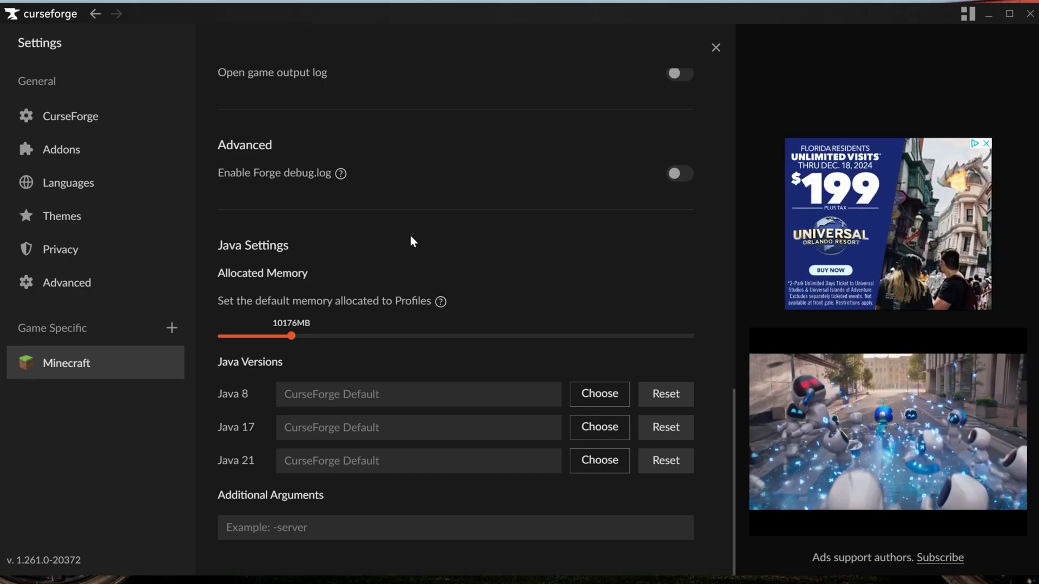
click(97, 20)
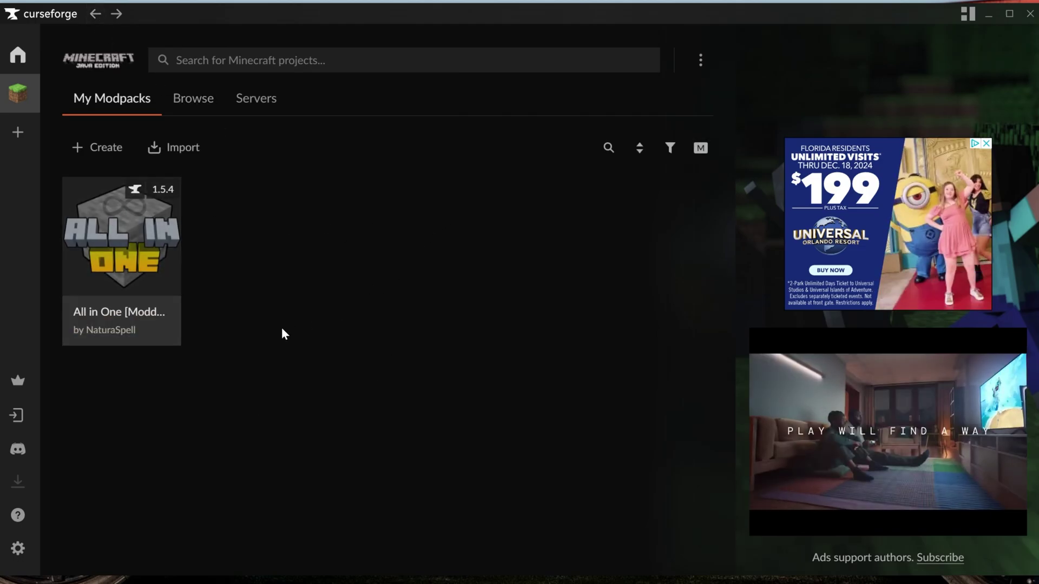
- Launch the All in One [Modded One Block] profile through the Minecraft Launcher's Java Edition page
click(135, 332)
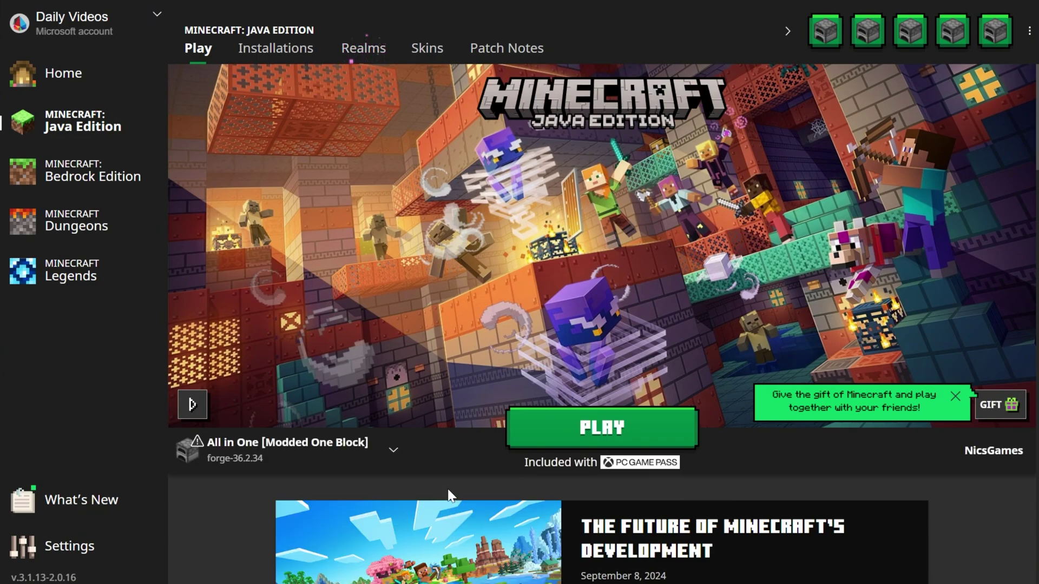
click(114, 56)
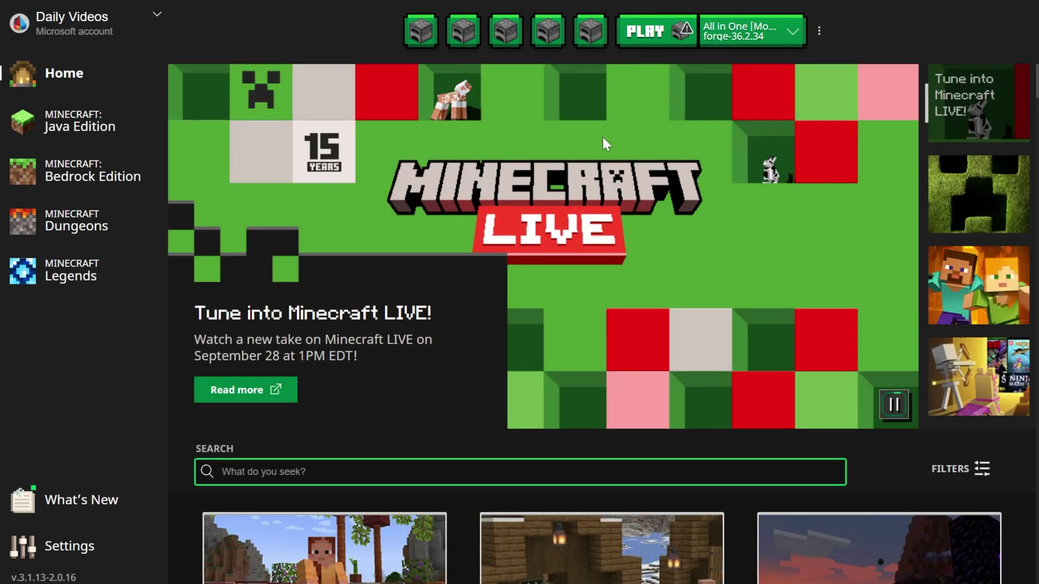
click(51, 130)
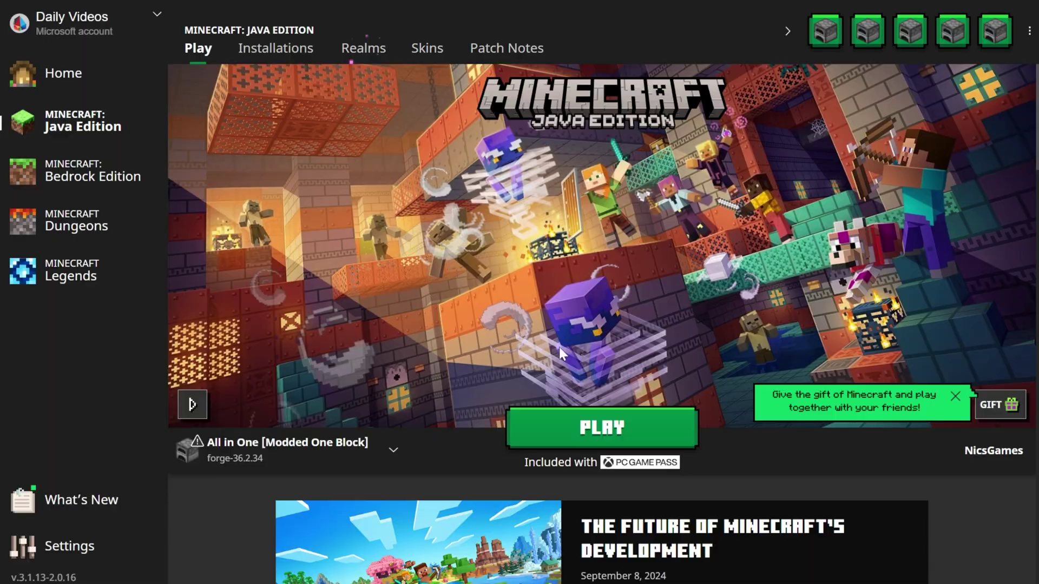
click(585, 426)
click(689, 388)
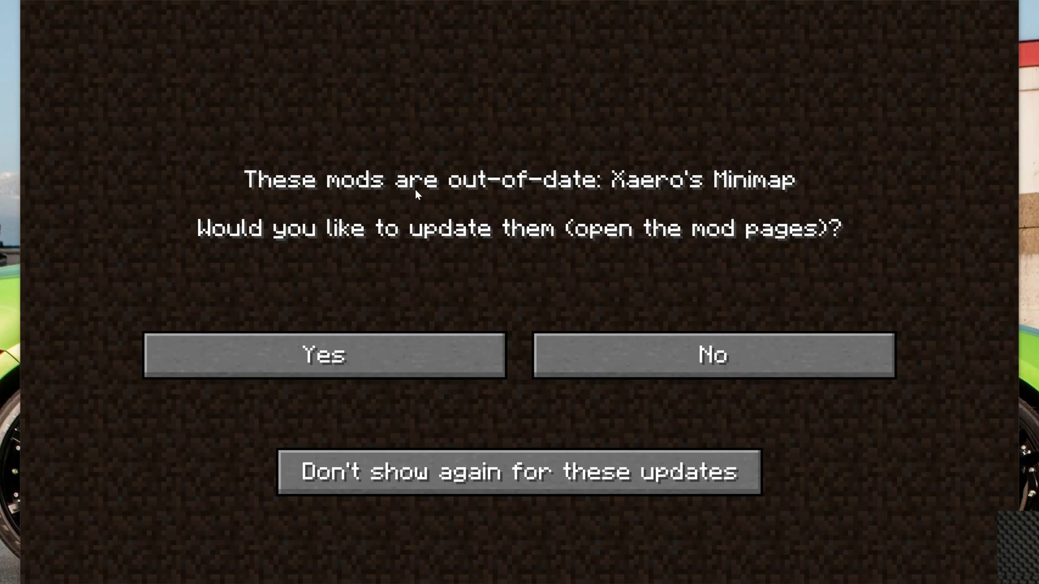
- Suppress the Xaero's Minimap update notice and join the SimpleGameHosting.com multiplayer server, accepting the third-party online play caution
click(410, 495)
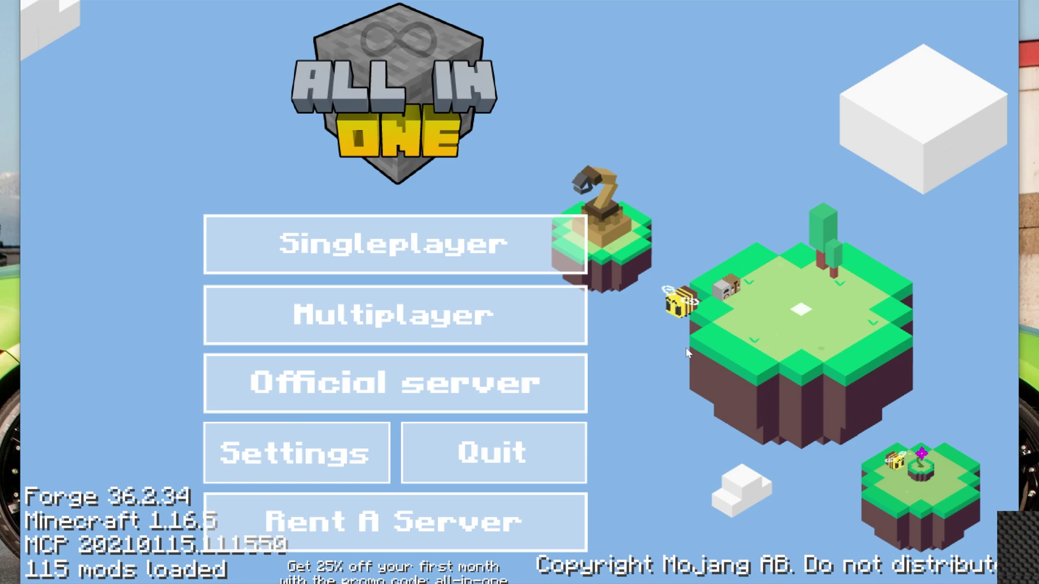
click(532, 359)
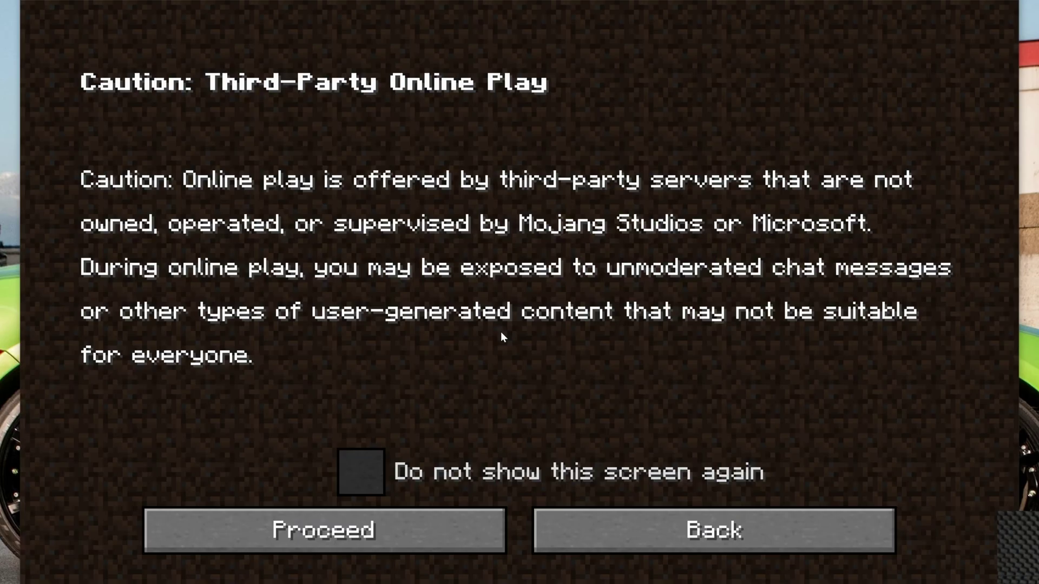
click(352, 556)
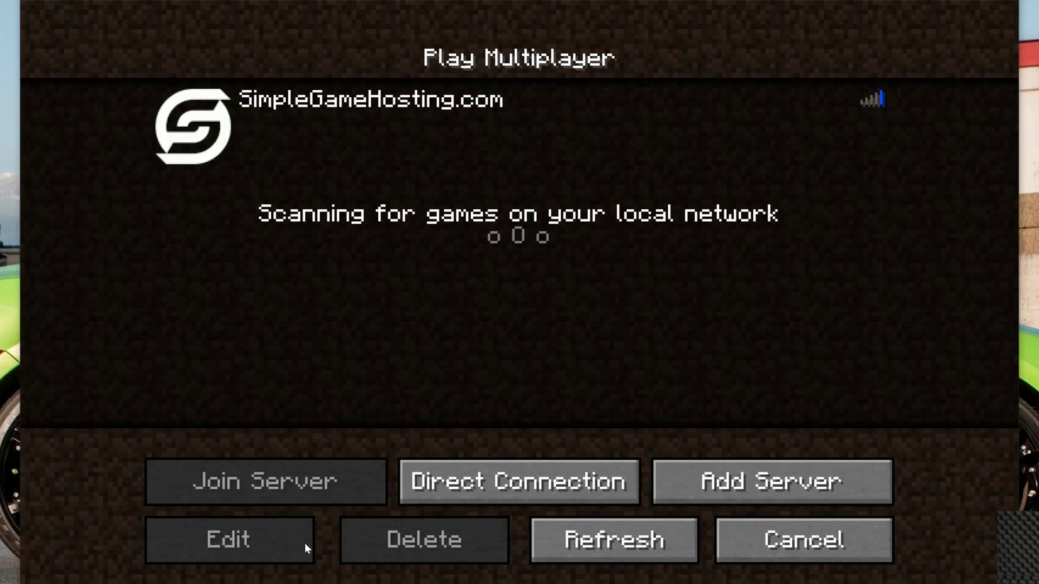
double_click(458, 172)
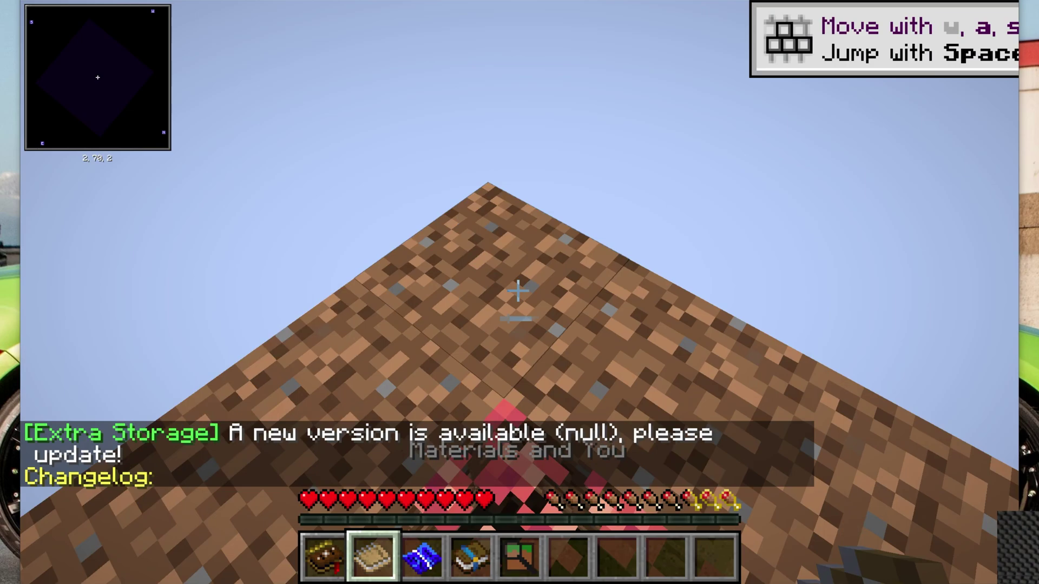
- Switch to an empty hotbar slot, then open the DirtChest 9000 on the dirt platform and close it
scroll(518, 292, down, 2)
scroll(518, 291, down, 1)
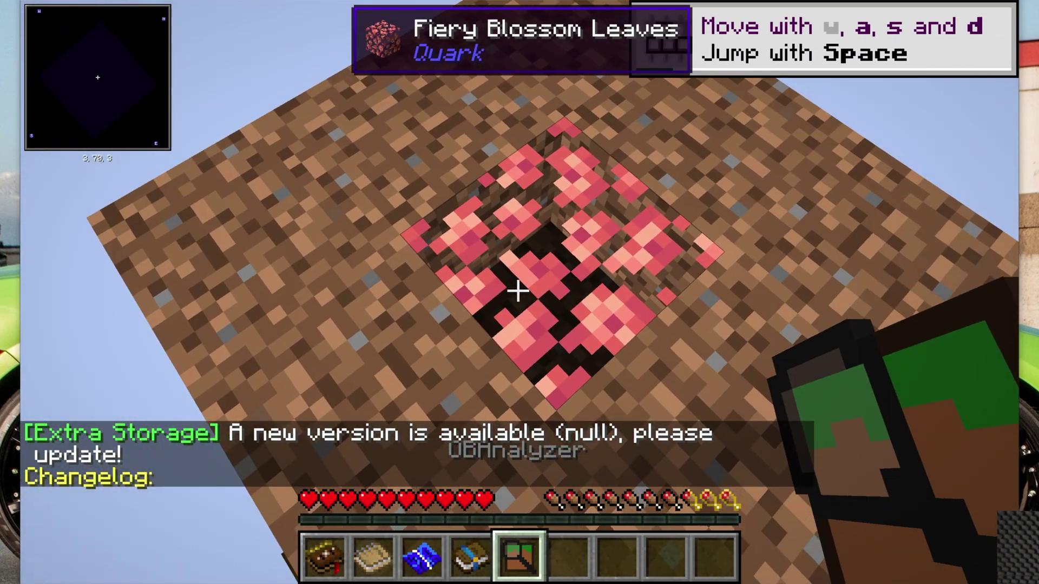
scroll(519, 291, down, 1)
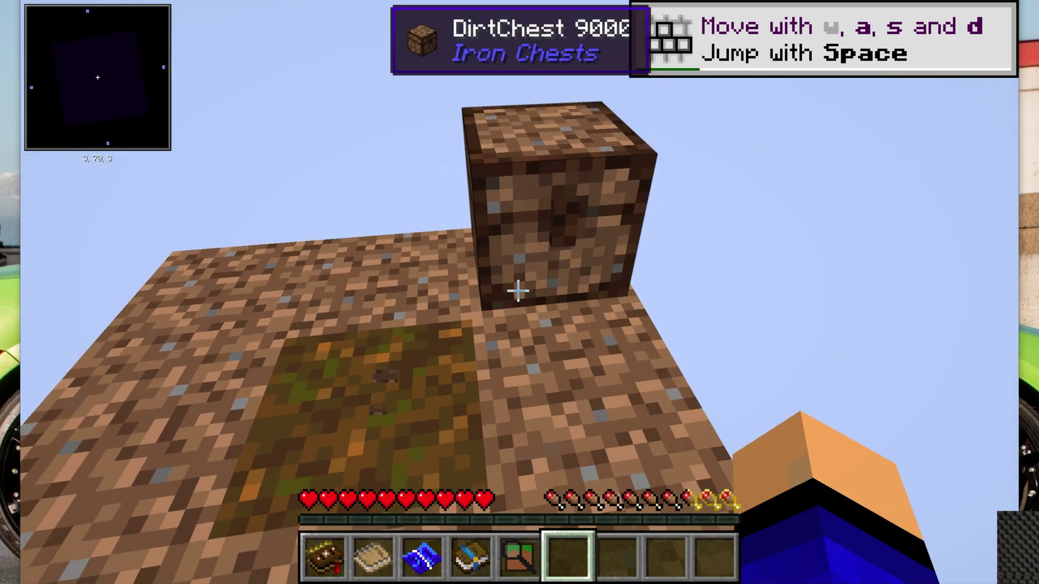
right_click(518, 291)
key(Escape)
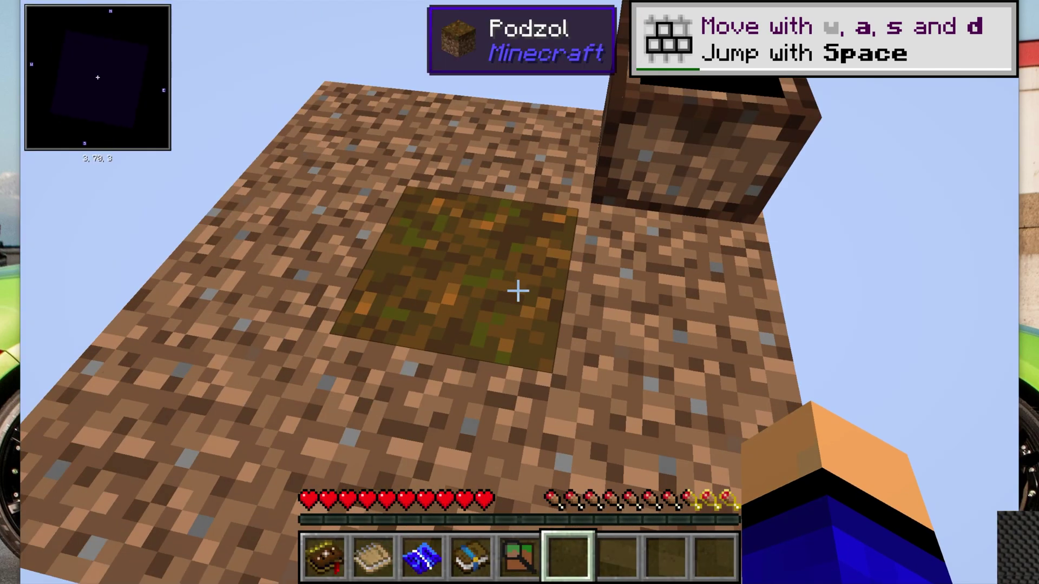
- Break the regenerating block in the middle of the dirt platform repeatedly to collect dirt and sand
right_click(518, 291)
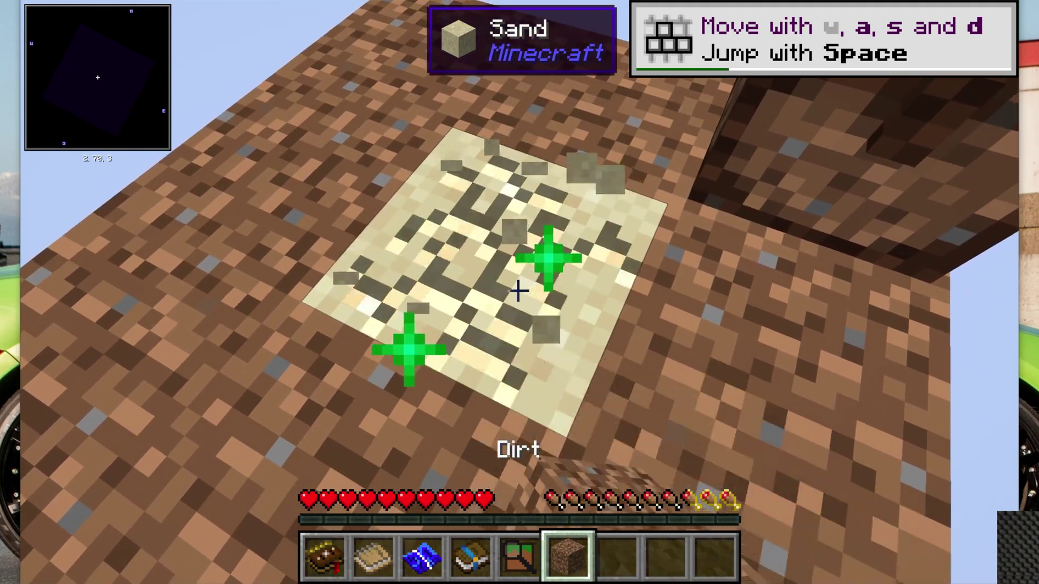
right_click(519, 291)
right_click(518, 291)
right_click(519, 291)
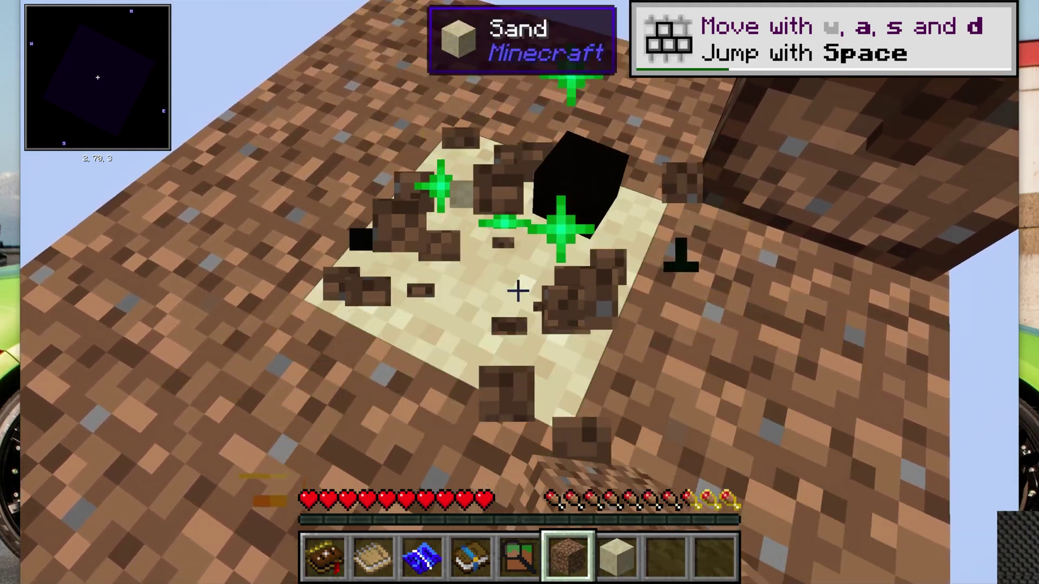
right_click(519, 291)
right_click(518, 291)
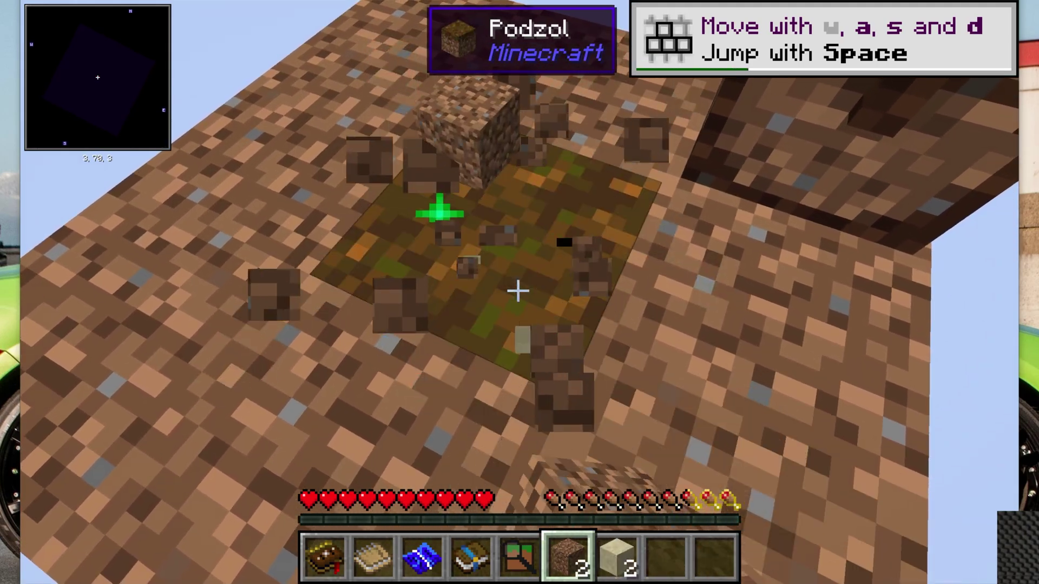
right_click(519, 291)
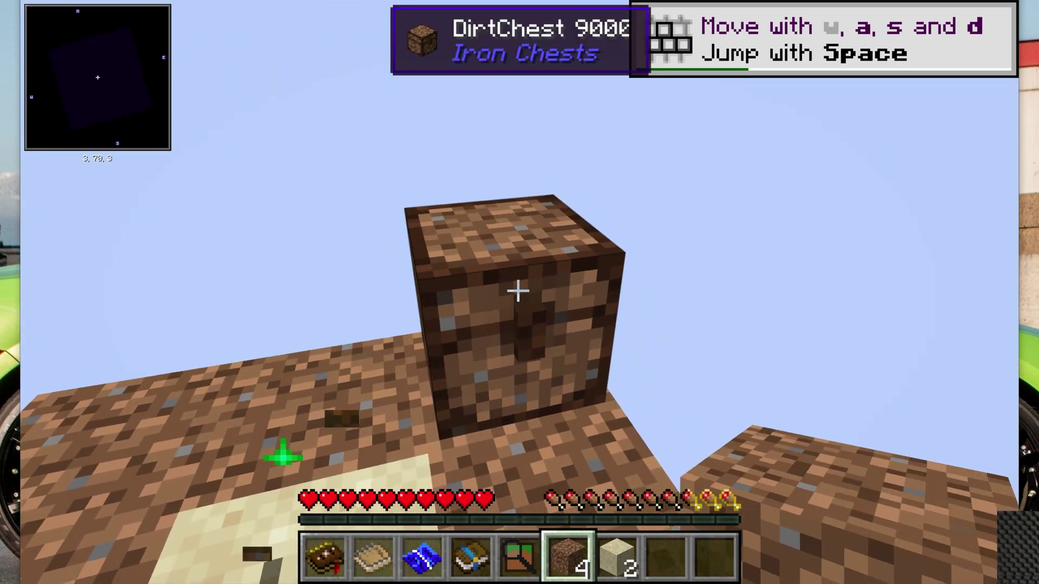